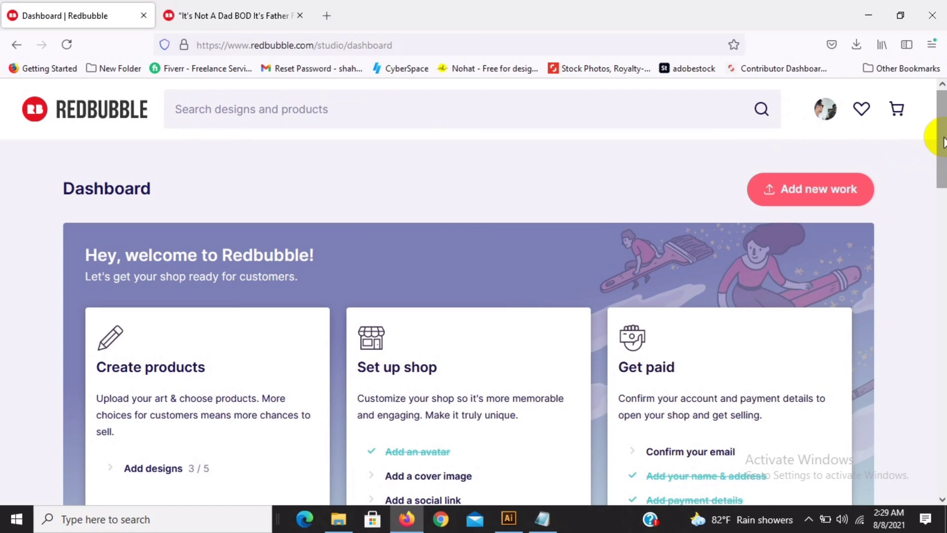
Add a new work by uploading the image international beer day vector illustration_6453704.png
{"action": "scroll", "coordinate": [930, 139], "scroll_direction": "down", "scroll_amount": 3}
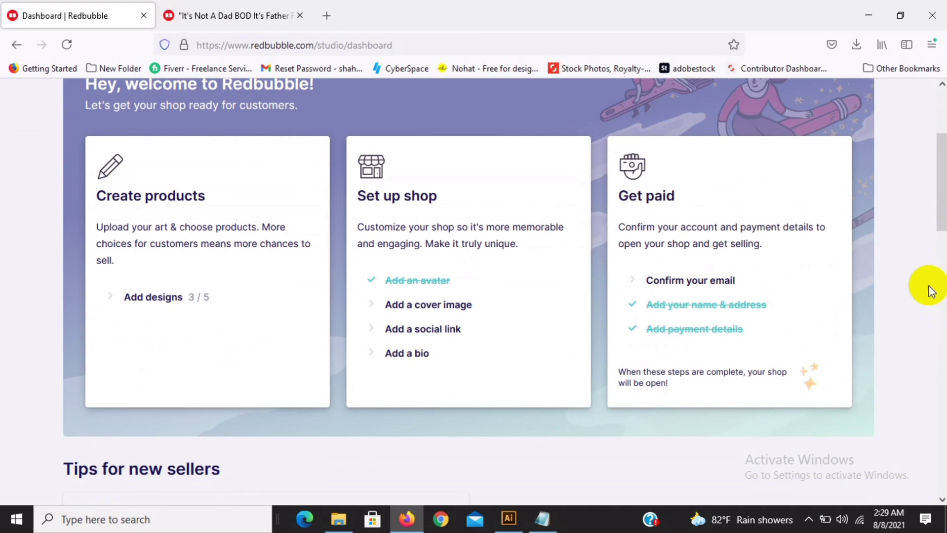
{"action": "scroll", "coordinate": [938, 222], "scroll_direction": "up", "scroll_amount": 3}
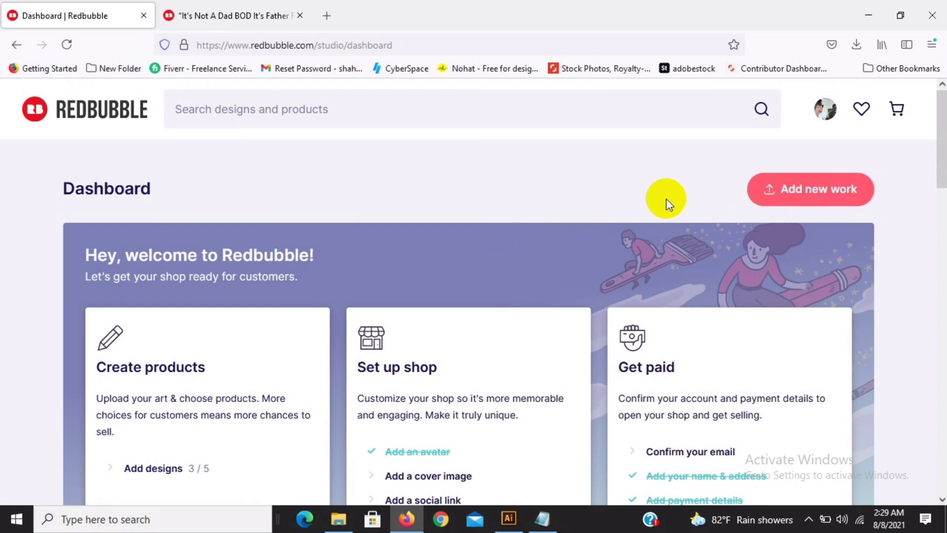
{"action": "left_click", "coordinate": [808, 203]}
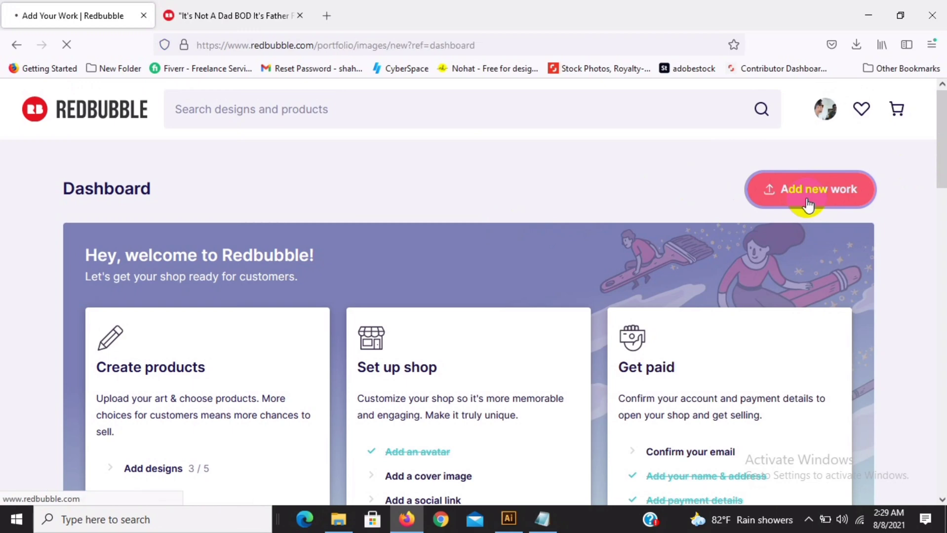
{"action": "scroll", "coordinate": [933, 131], "scroll_direction": "down", "scroll_amount": 2}
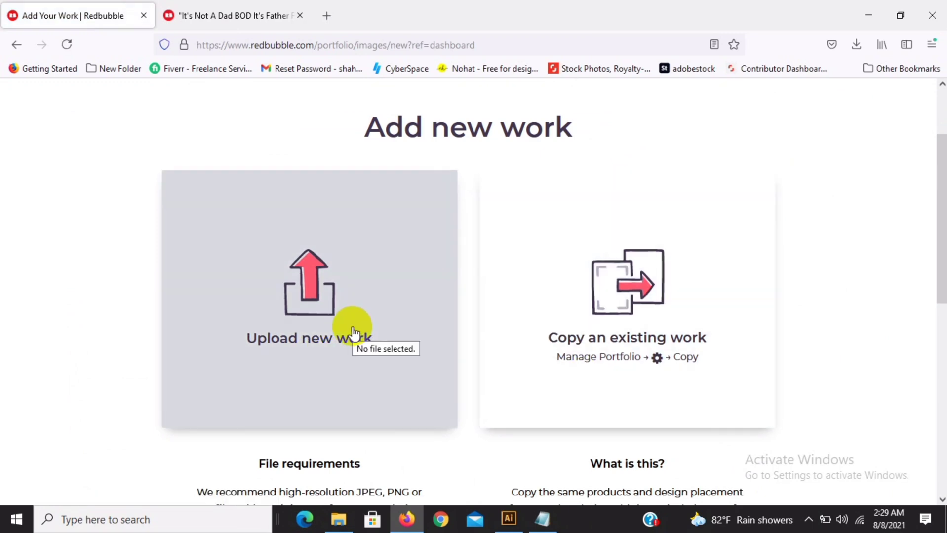
{"action": "left_click", "coordinate": [352, 330]}
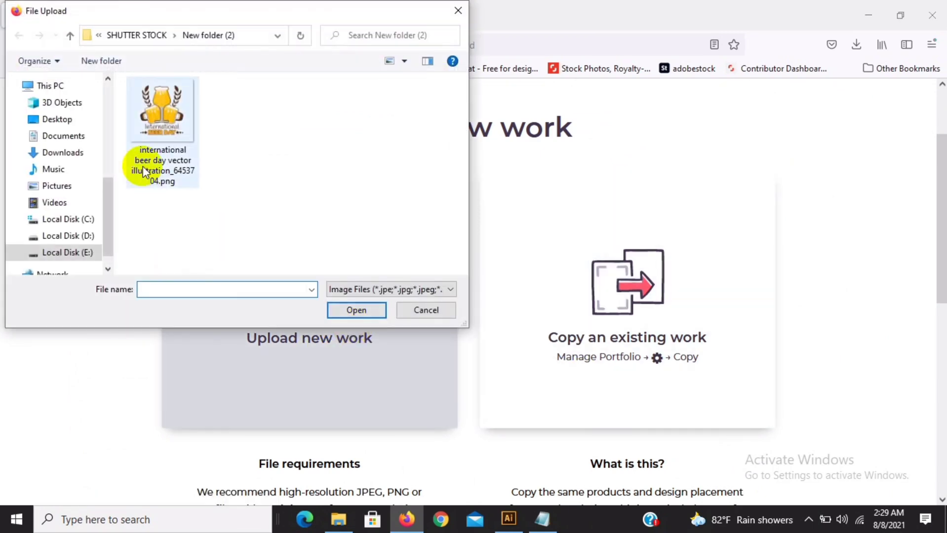
{"action": "double_click", "coordinate": [156, 166]}
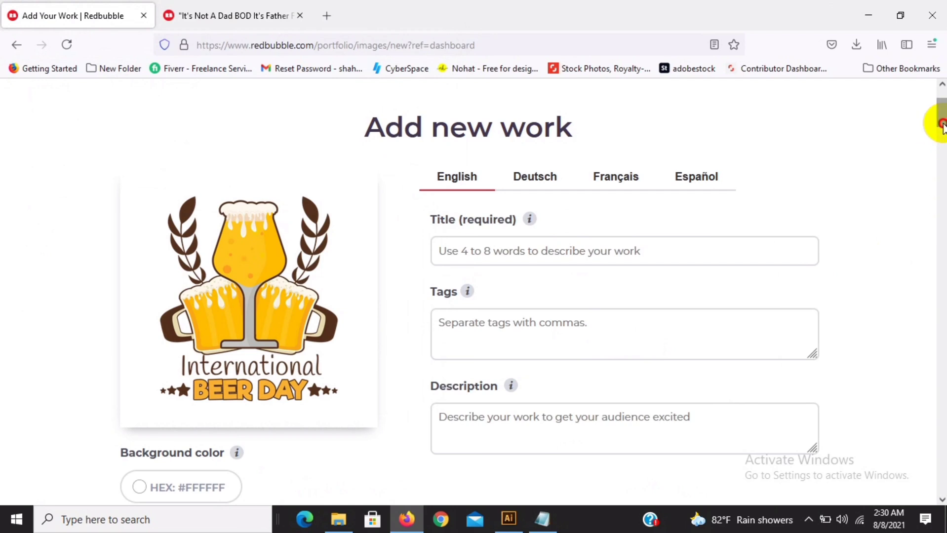
Enter "International Beer Day" as the English title of the new work
{"action": "scroll", "coordinate": [941, 106], "scroll_direction": "up", "scroll_amount": 2}
{"action": "scroll", "coordinate": [933, 84], "scroll_direction": "down", "scroll_amount": 2}
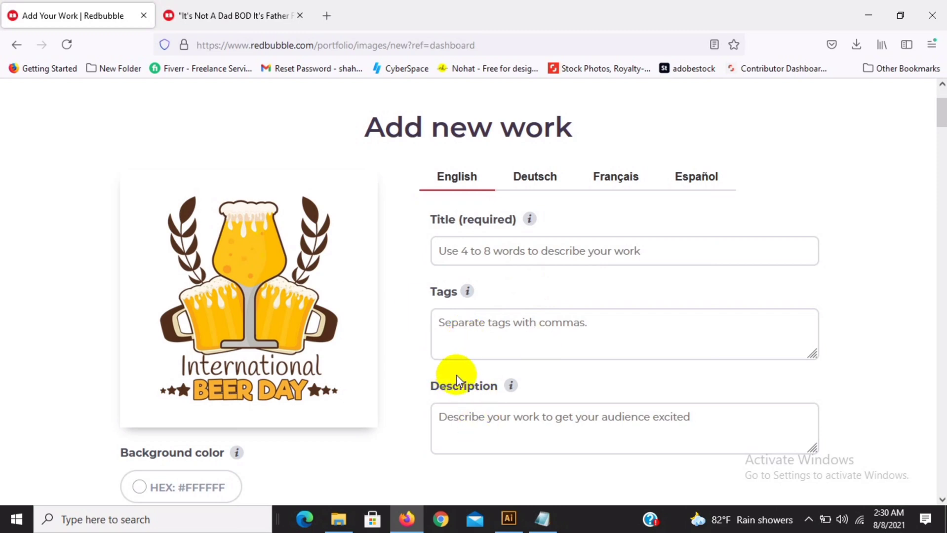
{"action": "left_click", "coordinate": [503, 250]}
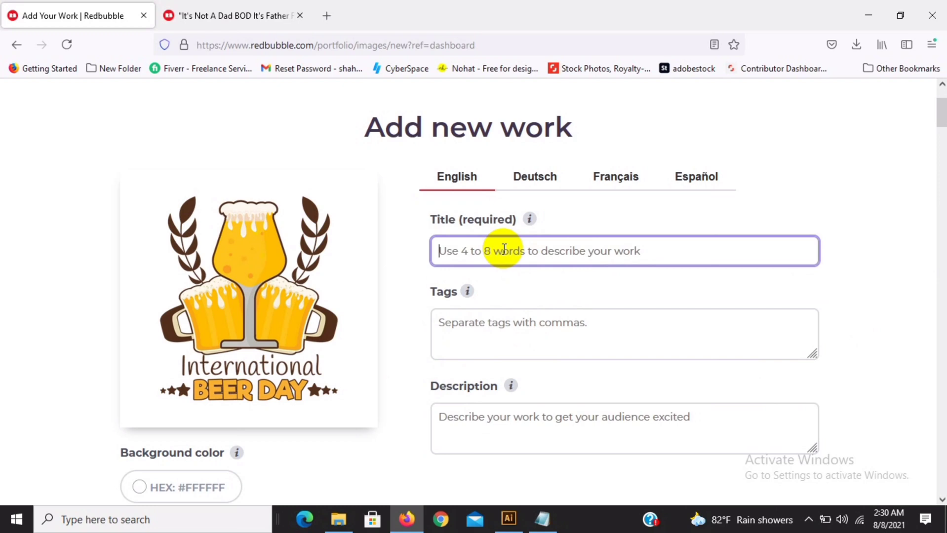
{"action": "type", "text": "IN"}
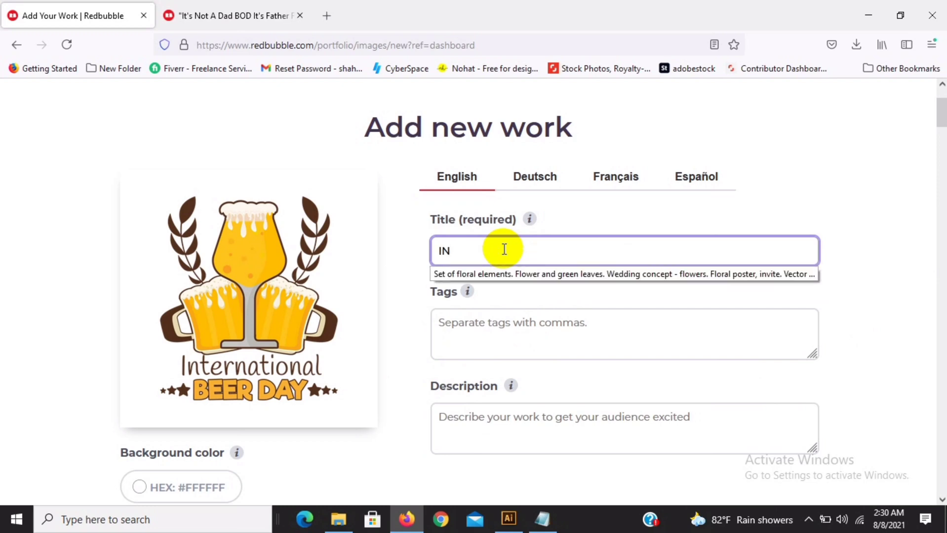
{"action": "key", "text": "BackSpace"}
{"action": "key", "text": "BackSpace"}
{"action": "type", "text": "Inter"}
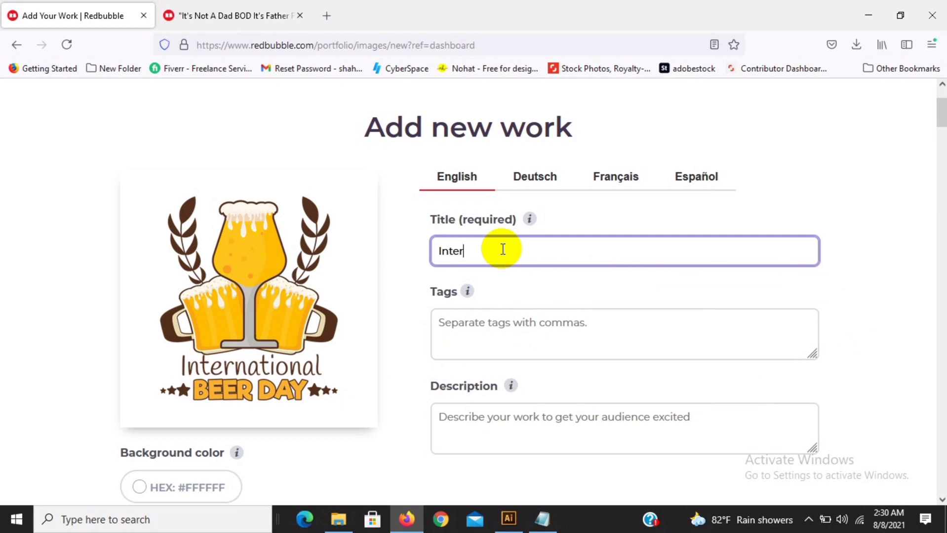
{"action": "type", "text": "national Beer Day"}
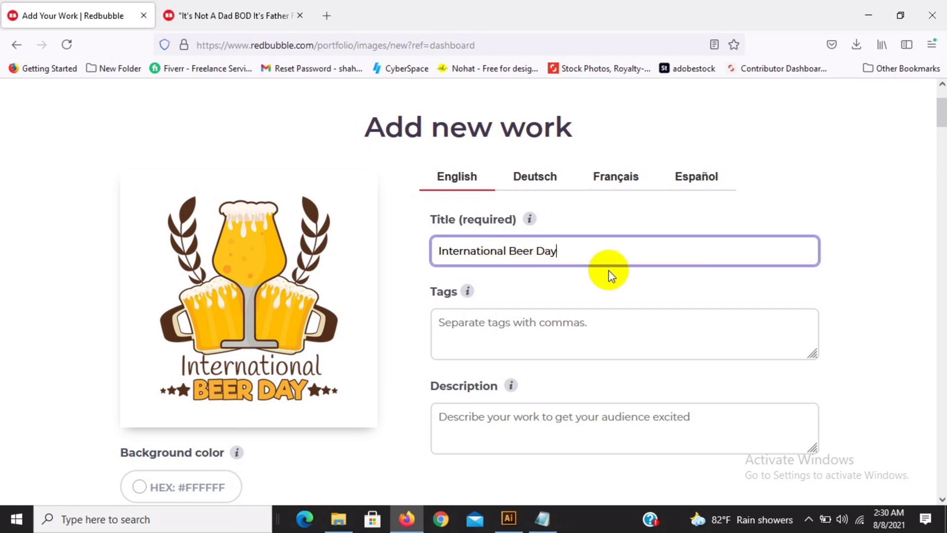
Examine the T-shirt and product tags on the open Father Figure Bear Beer Lover listing for tag ideas
{"action": "left_click", "coordinate": [542, 330]}
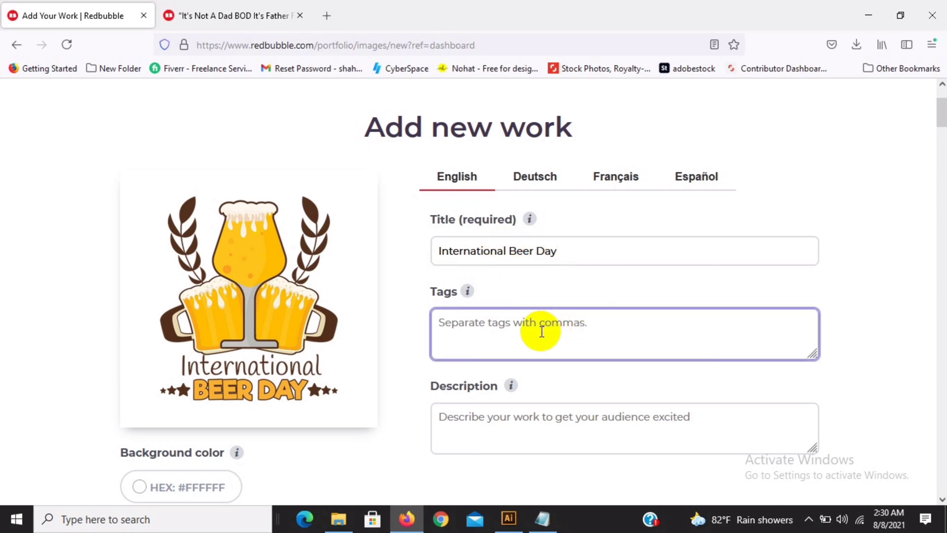
{"action": "mouse_move", "coordinate": [323, 313]}
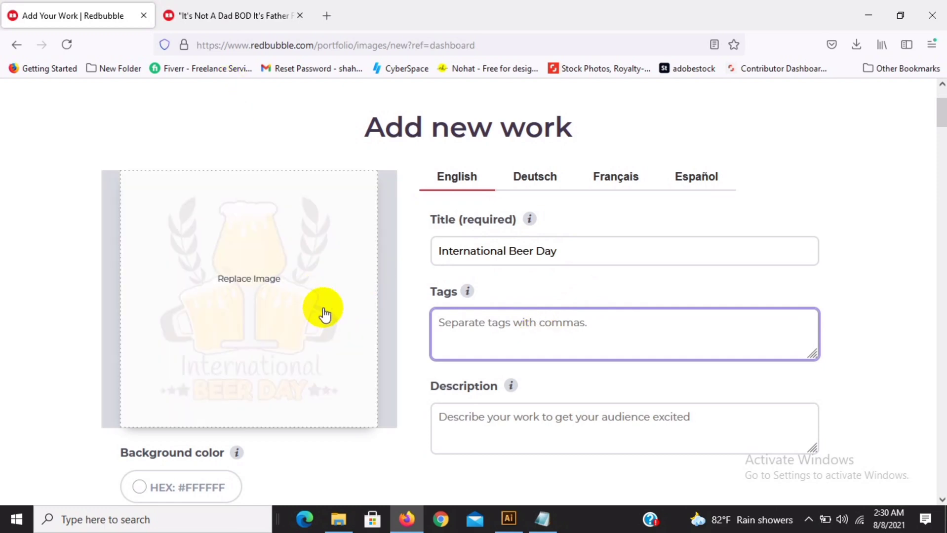
{"action": "left_click", "coordinate": [240, 14]}
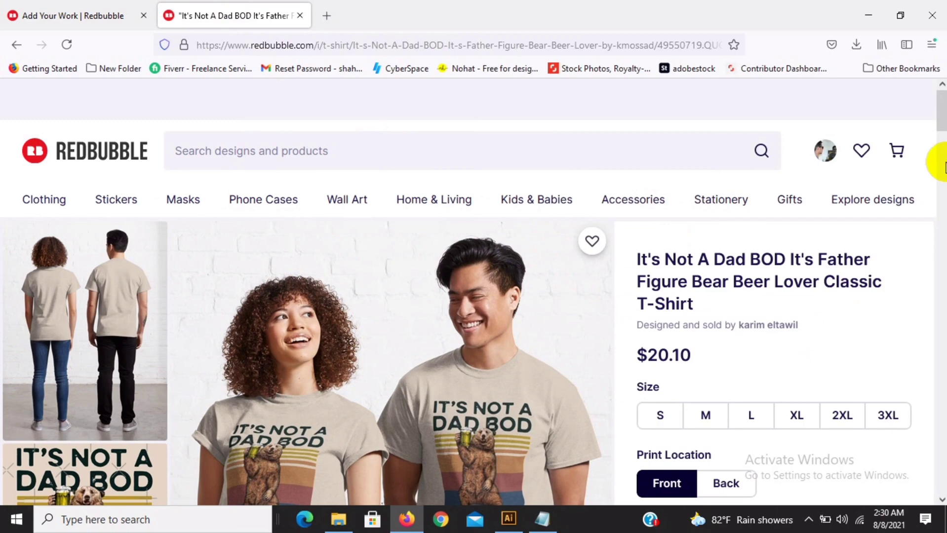
{"action": "left_click_drag", "start_coordinate": [943, 121], "coordinate": [942, 368]}
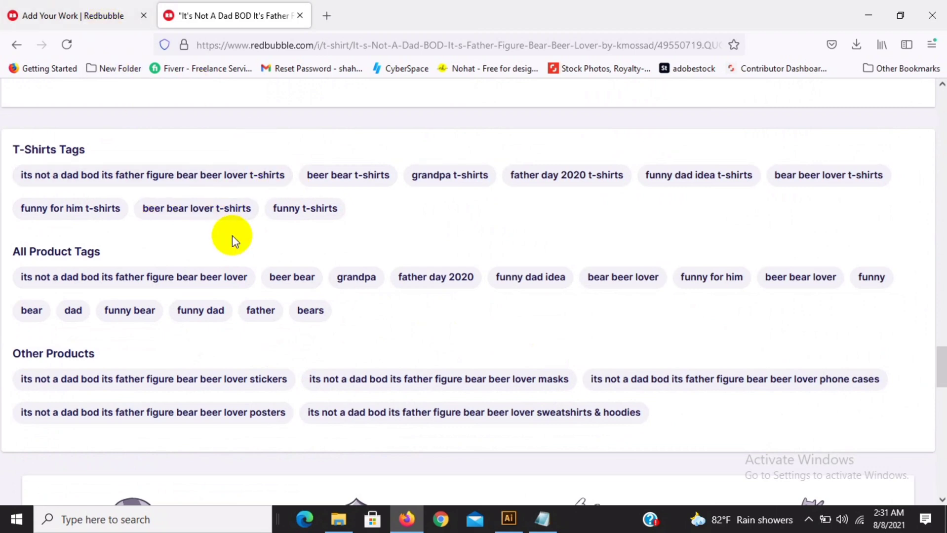
Fill in the new work's tags with "beer day, internationalday. alcohol" and, on a second line, "mothers day, funny t shirts"
{"action": "left_click", "coordinate": [81, 20]}
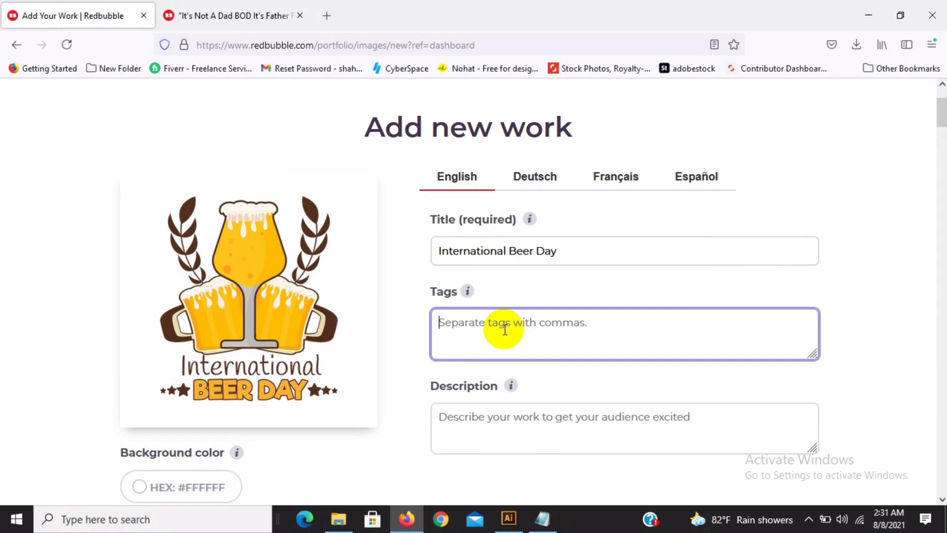
{"action": "type", "text": "bee"}
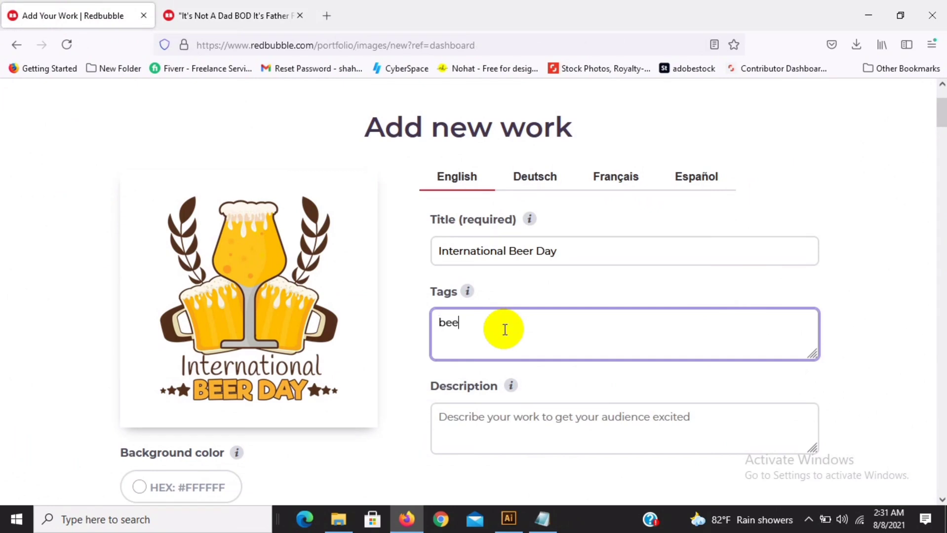
{"action": "type", "text": "r day, internationa"}
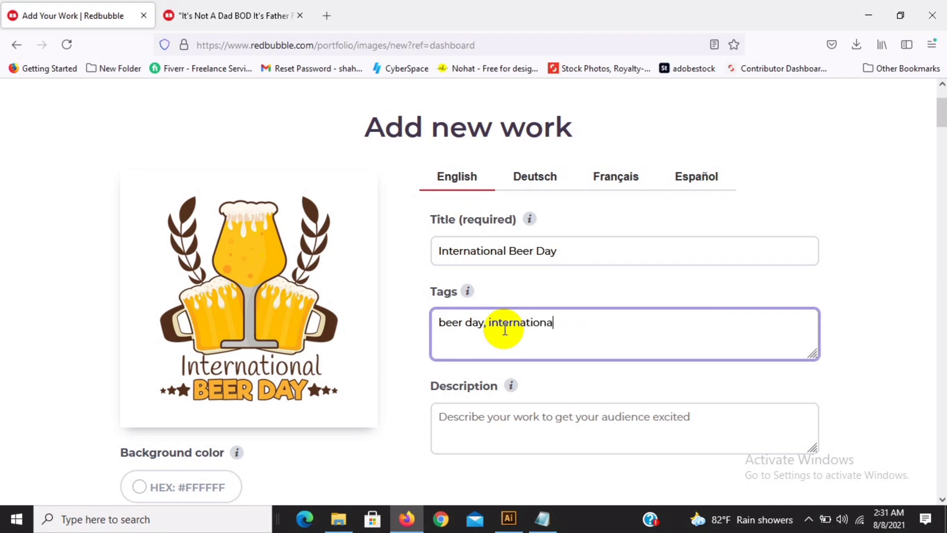
{"action": "type", "text": "lday. a"}
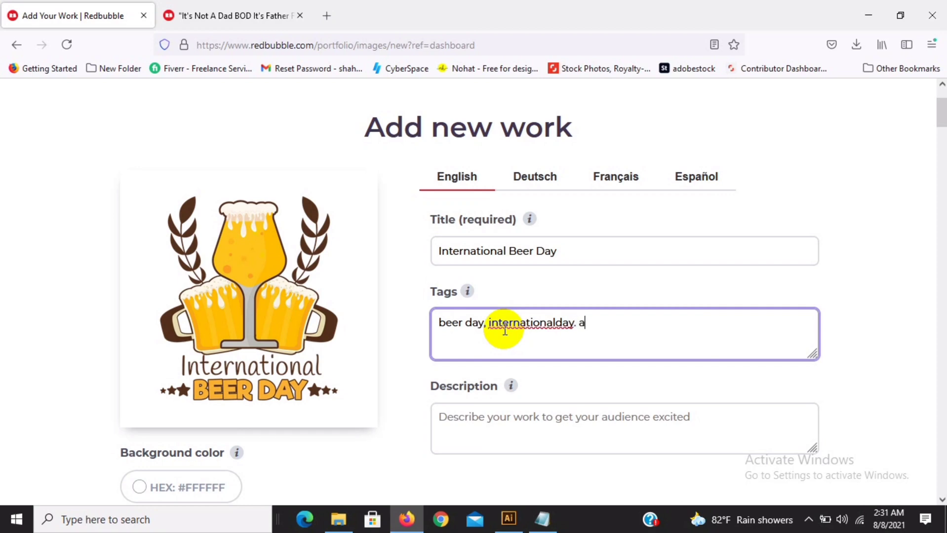
{"action": "type", "text": "lcohol"}
{"action": "key", "text": "Return"}
{"action": "type", "text": "moth"}
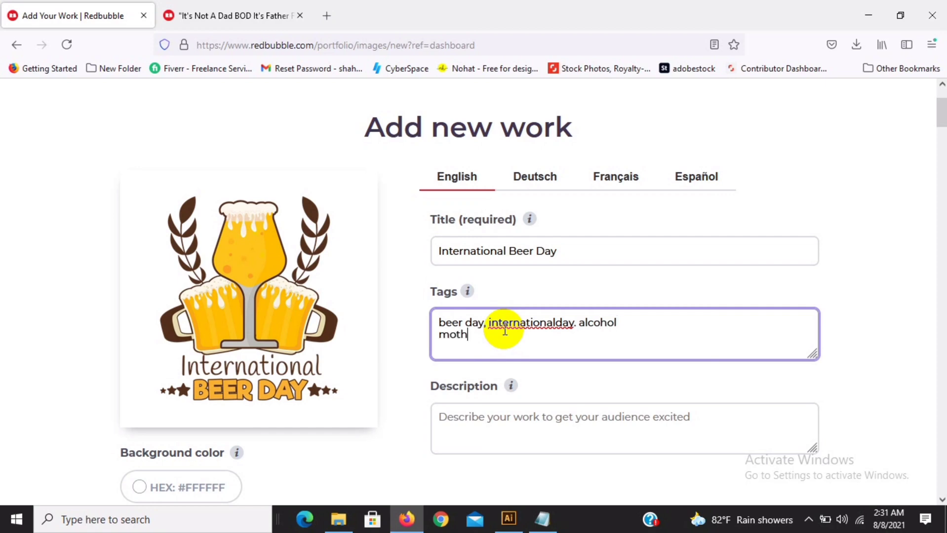
{"action": "type", "text": "ers dat"}
{"action": "key", "text": "BackSpace"}
{"action": "type", "text": "y, funny"}
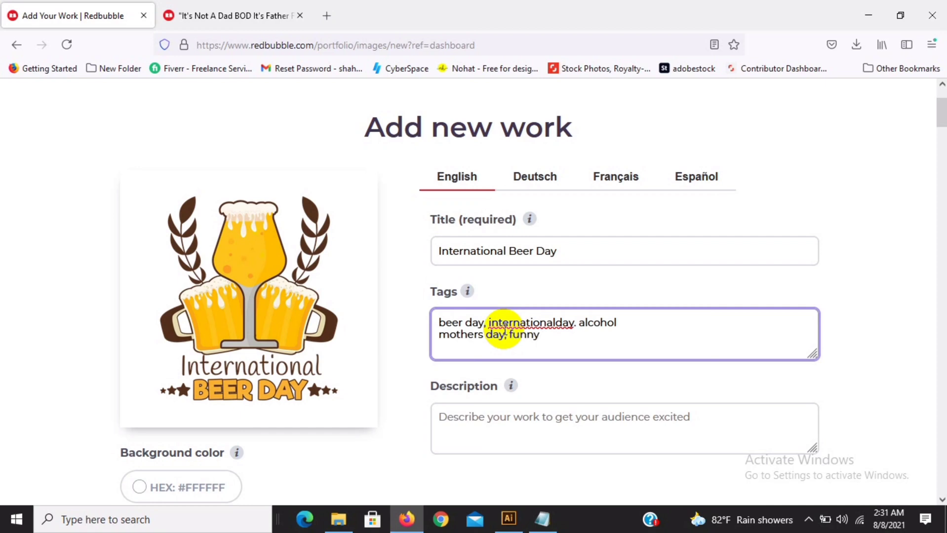
{"action": "type", "text": " t shirts"}
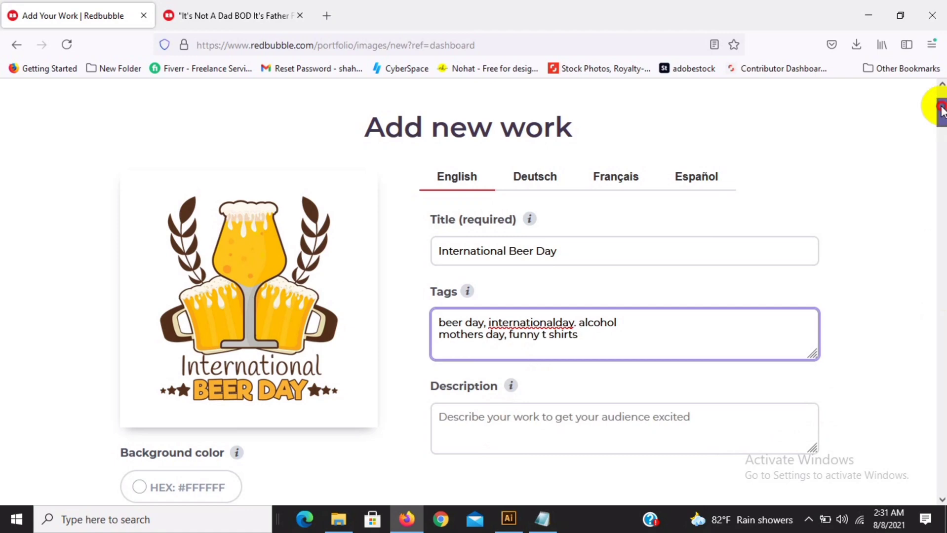
Switch to New Text Document.txt in Notepad and copy its whole gift description sentence
{"action": "left_click_drag", "start_coordinate": [943, 103], "coordinate": [943, 121]}
{"action": "left_click_drag", "start_coordinate": [942, 120], "coordinate": [943, 112]}
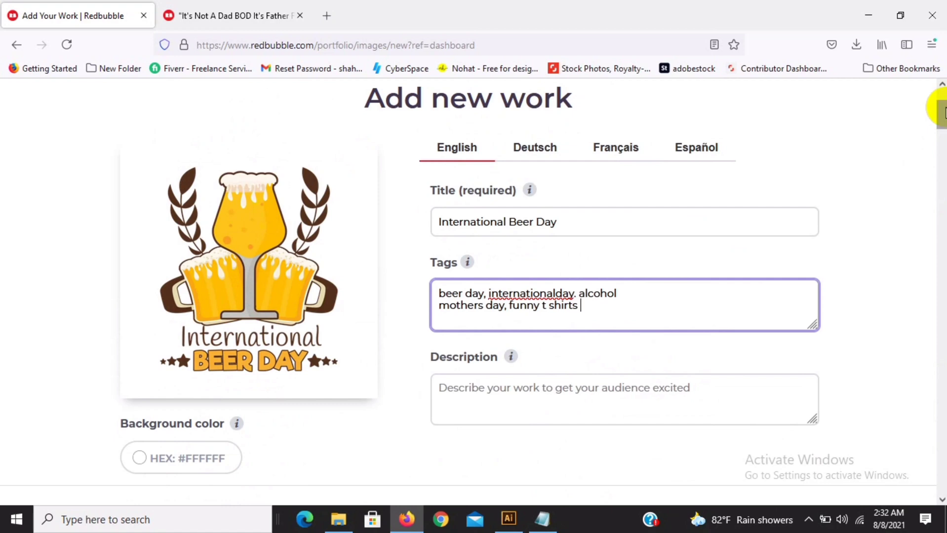
{"action": "left_click_drag", "start_coordinate": [942, 113], "coordinate": [942, 115]}
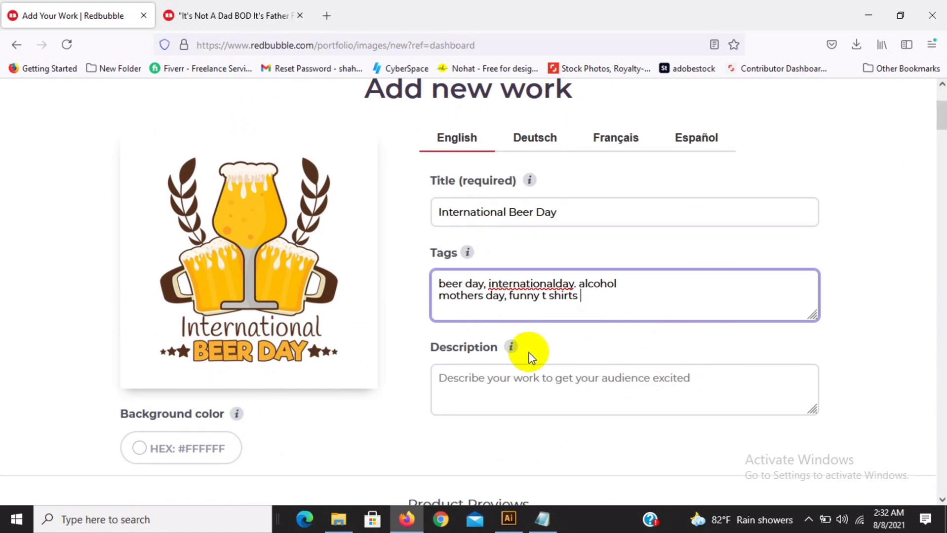
{"action": "left_click", "coordinate": [491, 369]}
{"action": "left_click", "coordinate": [543, 516]}
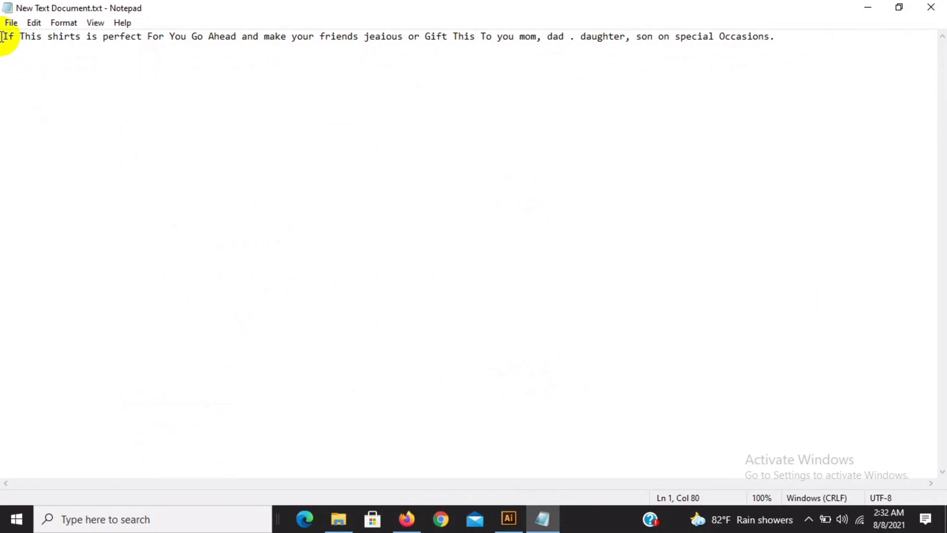
{"action": "left_click_drag", "start_coordinate": [3, 36], "coordinate": [779, 78]}
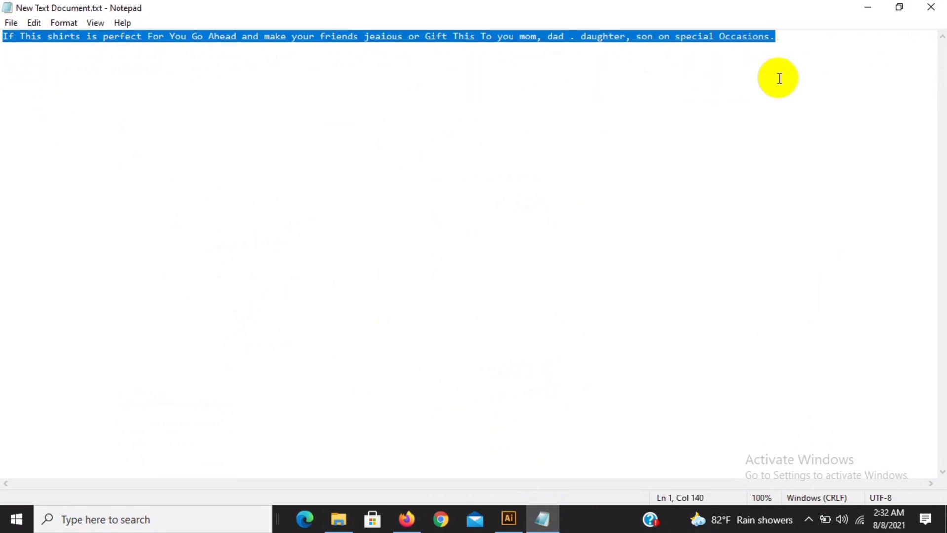
{"action": "right_click", "coordinate": [709, 36]}
{"action": "left_click", "coordinate": [741, 81]}
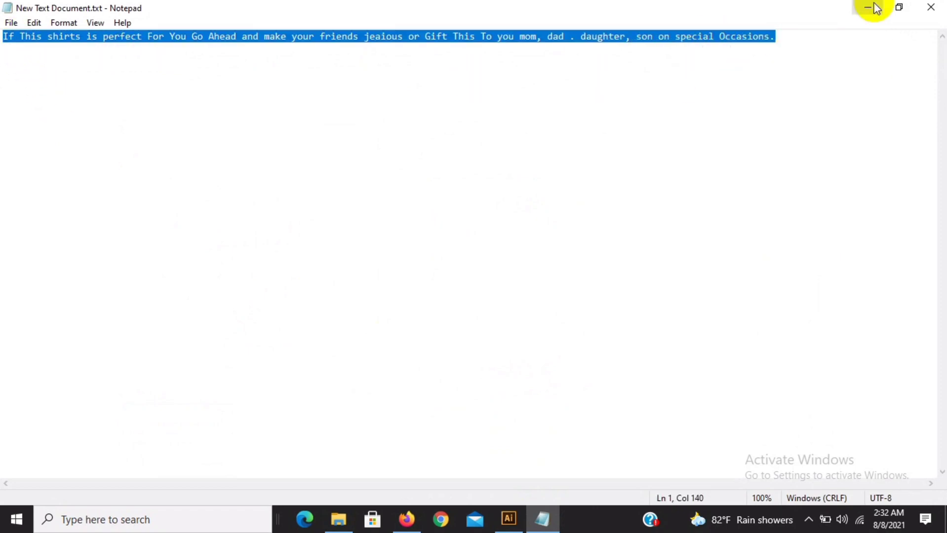
Return to the upload form in the browser and paste the copied sentence as the work's description
{"action": "left_click", "coordinate": [869, 7]}
{"action": "right_click", "coordinate": [544, 384]}
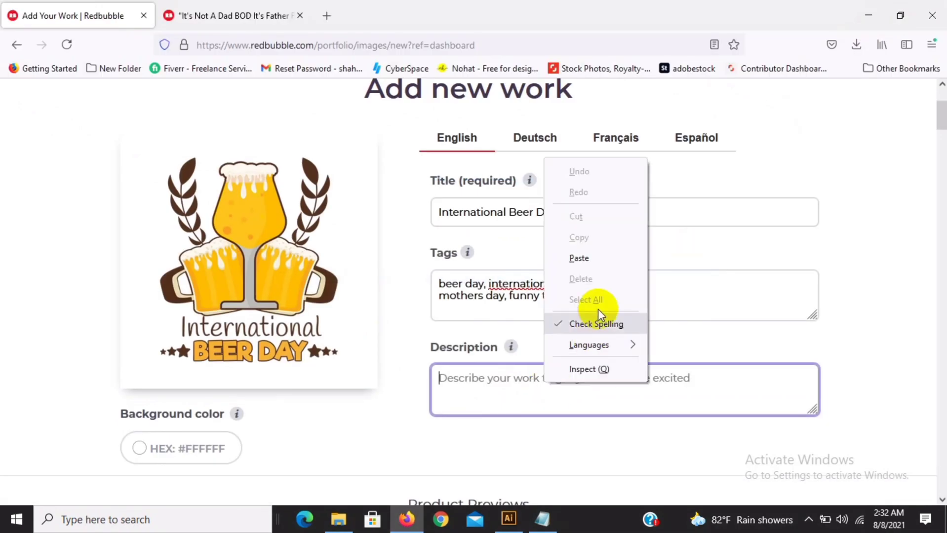
{"action": "left_click", "coordinate": [588, 261]}
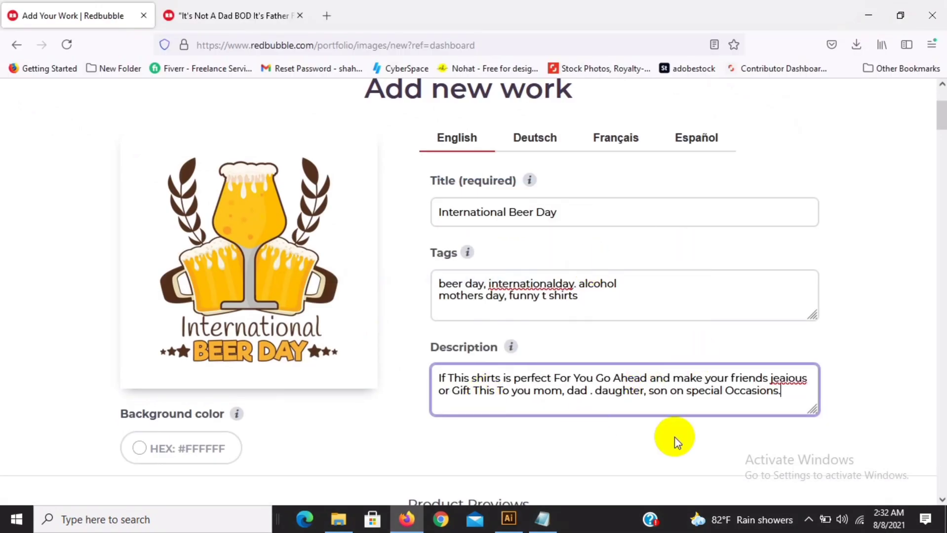
Enable the Caps, Large Print Clothing and Standard Print Clothing products for the design
{"action": "left_click_drag", "start_coordinate": [941, 129], "coordinate": [941, 159]}
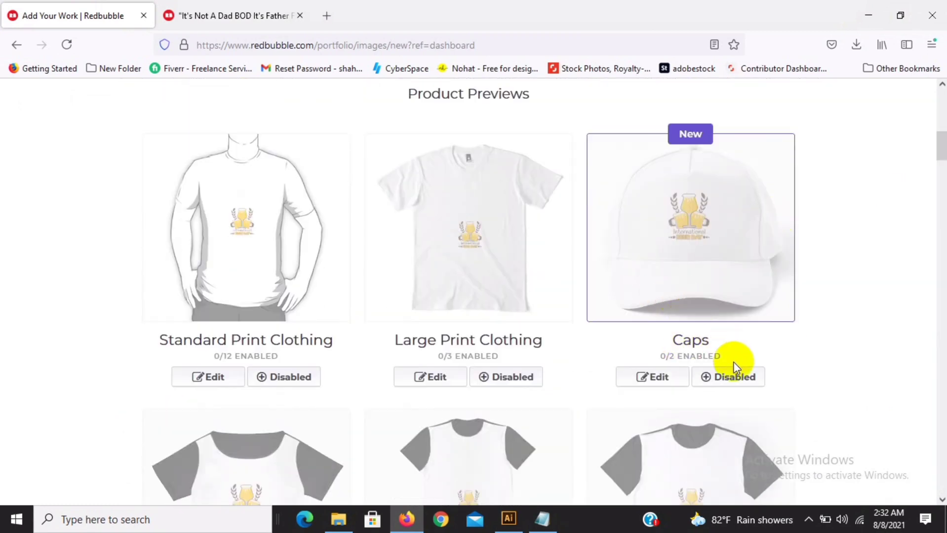
{"action": "left_click", "coordinate": [726, 385]}
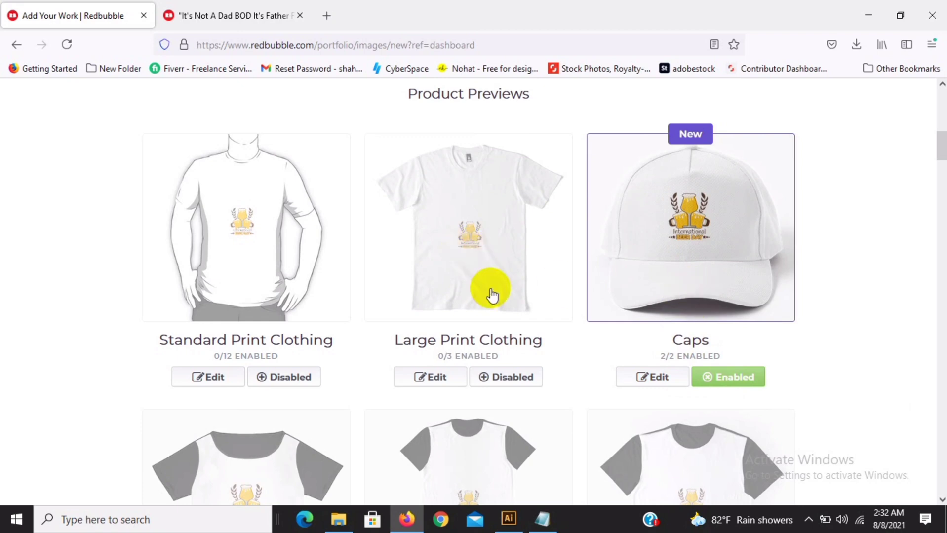
{"action": "left_click", "coordinate": [511, 383]}
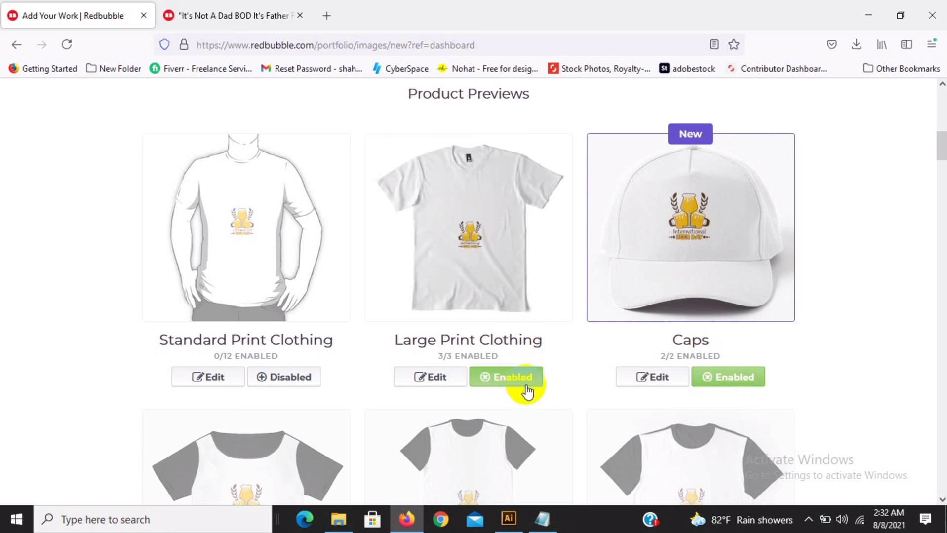
{"action": "left_click", "coordinate": [284, 381]}
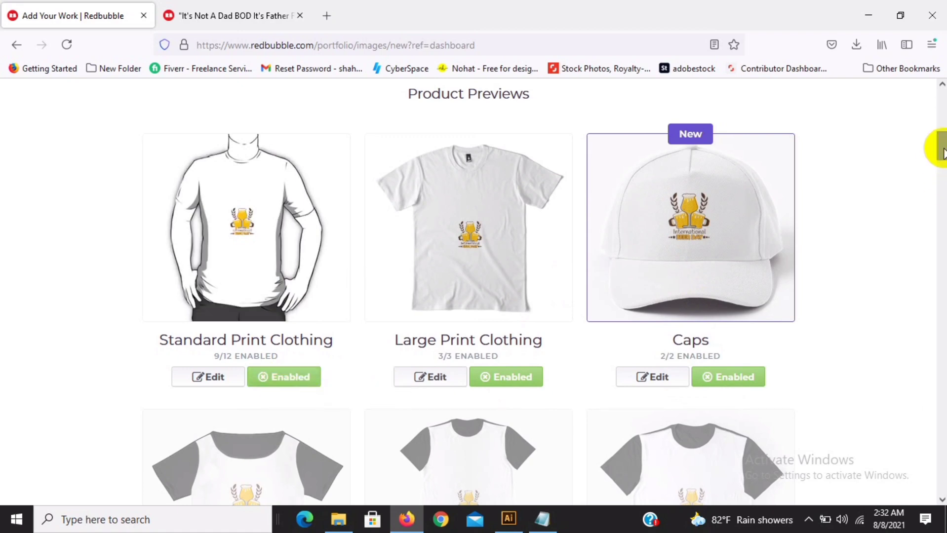
Enable the Chiffon Tops, Graphic T-Shirt Dresses and Graphic T-Shirts products for the design
{"action": "left_click_drag", "start_coordinate": [941, 144], "coordinate": [941, 160]}
{"action": "scroll", "coordinate": [941, 160], "scroll_direction": "down", "scroll_amount": 2}
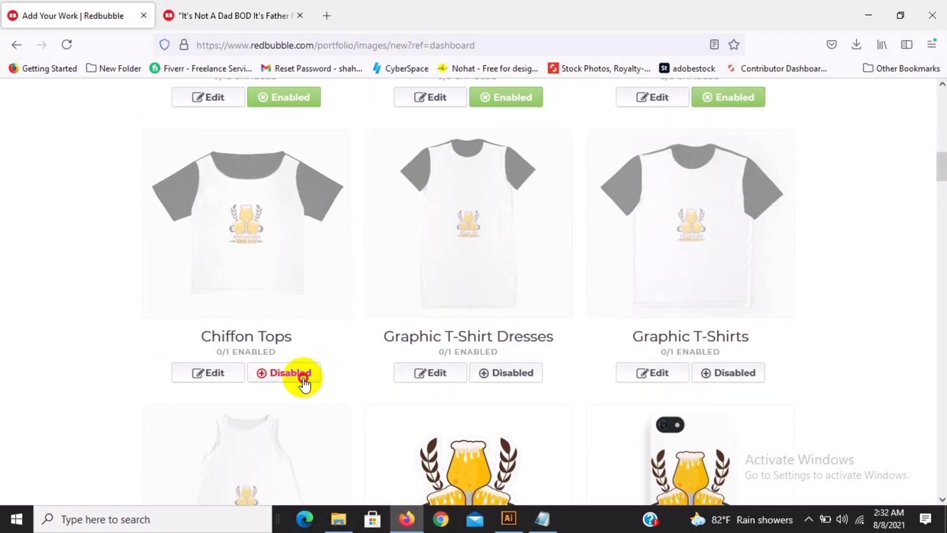
{"action": "left_click", "coordinate": [298, 378]}
{"action": "left_click", "coordinate": [502, 374]}
{"action": "left_click", "coordinate": [710, 375]}
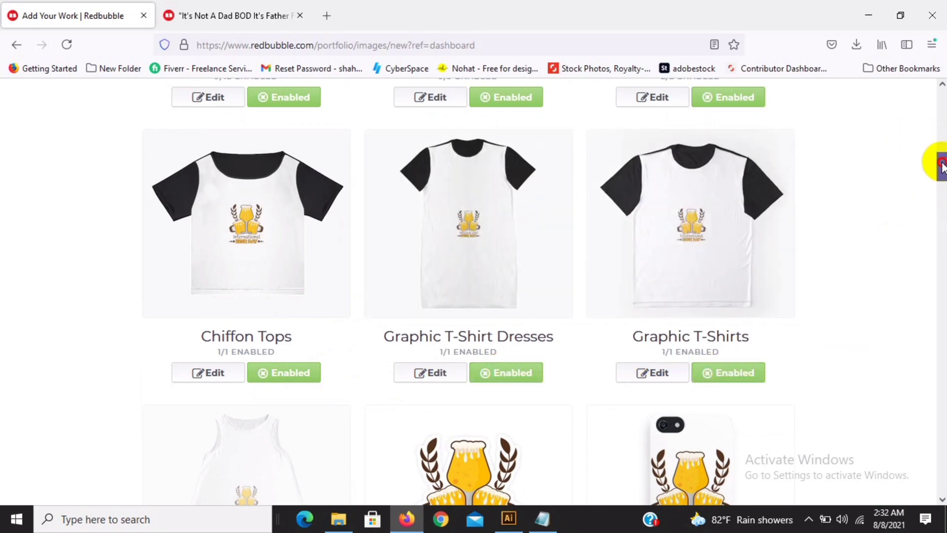
Enable the A-Line Dresses and Floor Pillows products for the design, keeping Pillows & Totes enabled
{"action": "left_click_drag", "start_coordinate": [941, 165], "coordinate": [938, 188]}
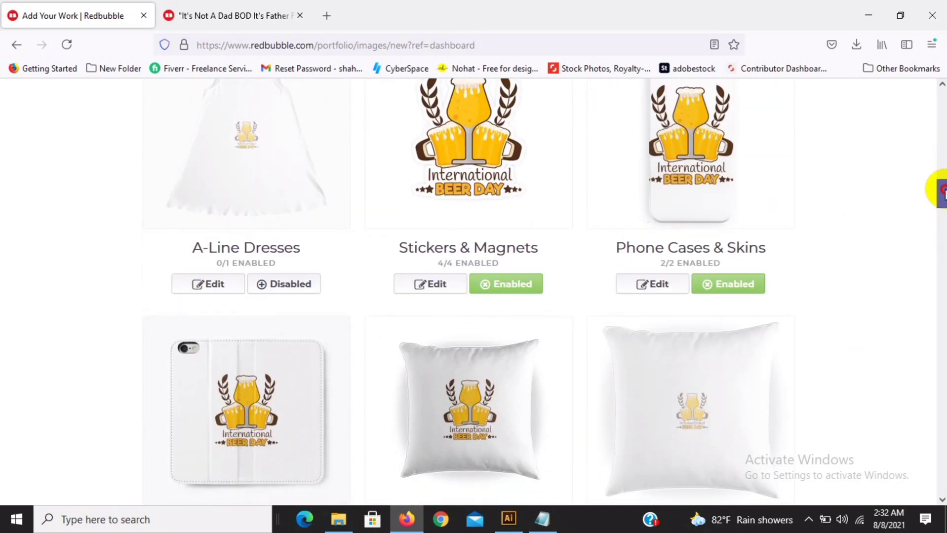
{"action": "left_click", "coordinate": [306, 292]}
{"action": "mouse_move", "coordinate": [938, 196]}
{"action": "left_mouse_down"}
{"action": "mouse_move", "coordinate": [942, 225]}
{"action": "mouse_move", "coordinate": [937, 205]}
{"action": "left_mouse_up"}
{"action": "left_click", "coordinate": [729, 401]}
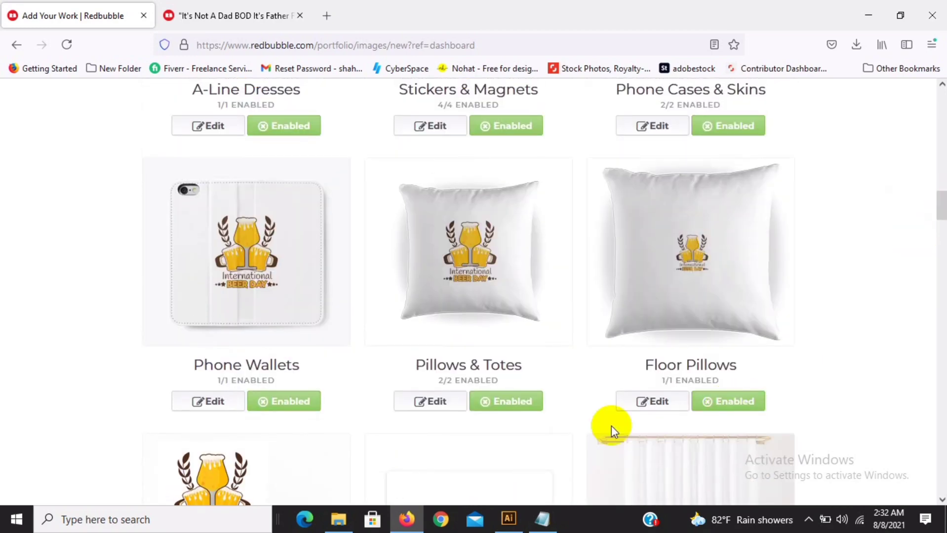
{"action": "left_click", "coordinate": [504, 409]}
{"action": "left_click", "coordinate": [503, 409]}
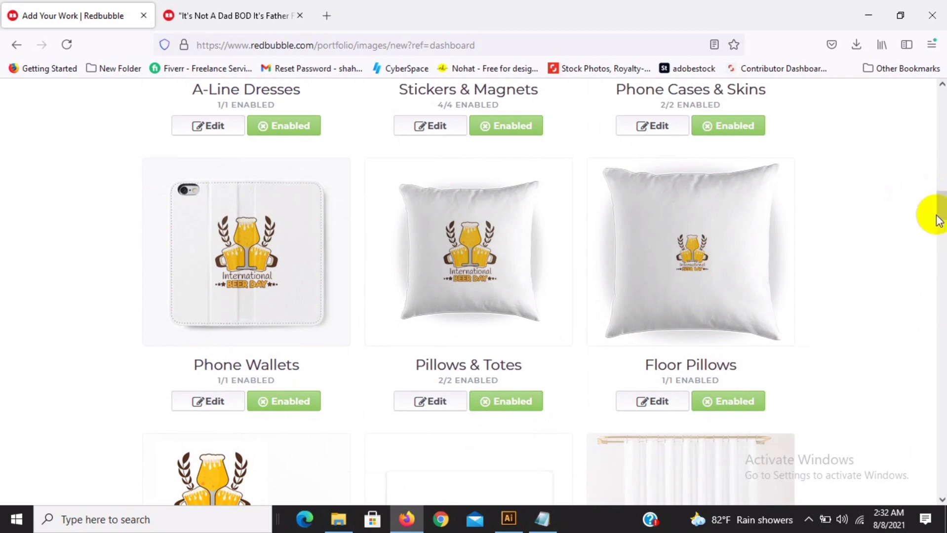
Enable the Mini Skirts and Mugs products for the design
{"action": "left_click_drag", "start_coordinate": [938, 220], "coordinate": [941, 255]}
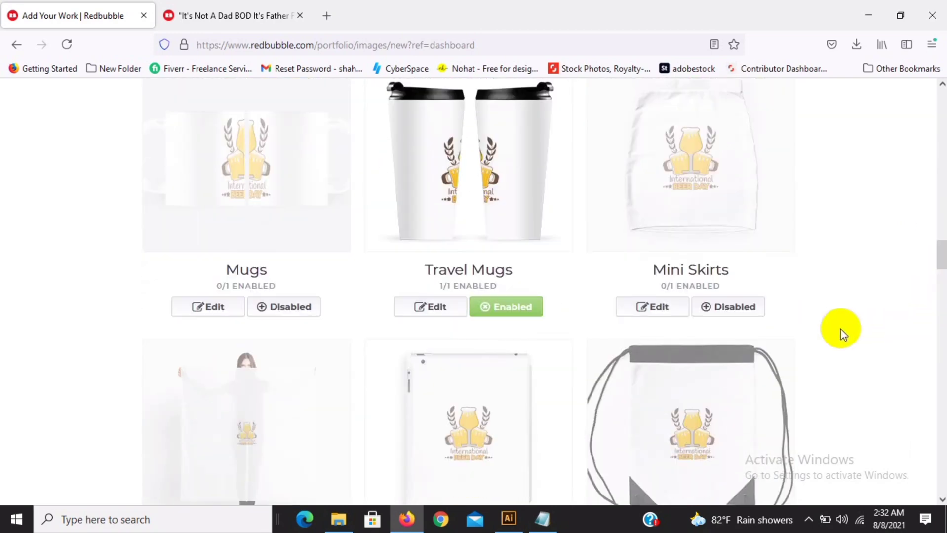
{"action": "left_click", "coordinate": [743, 311]}
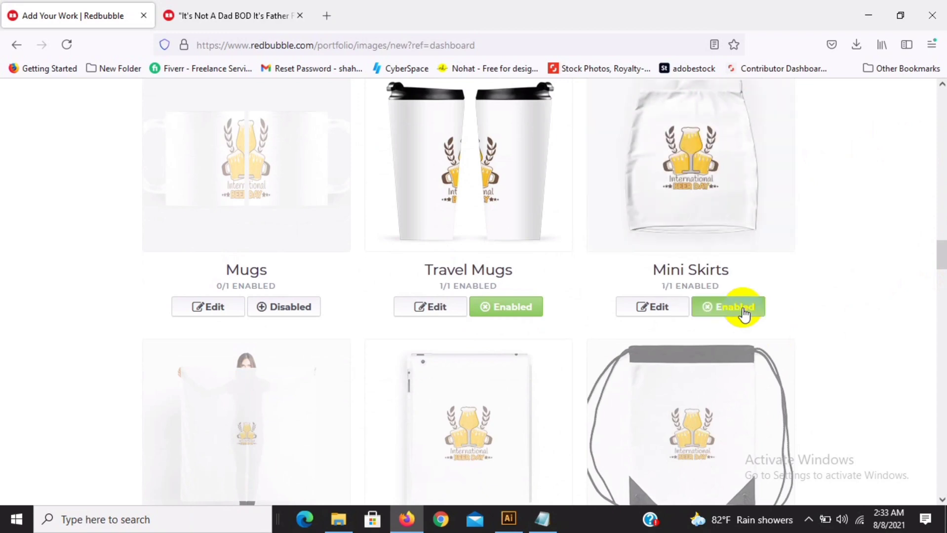
{"action": "left_click", "coordinate": [299, 316]}
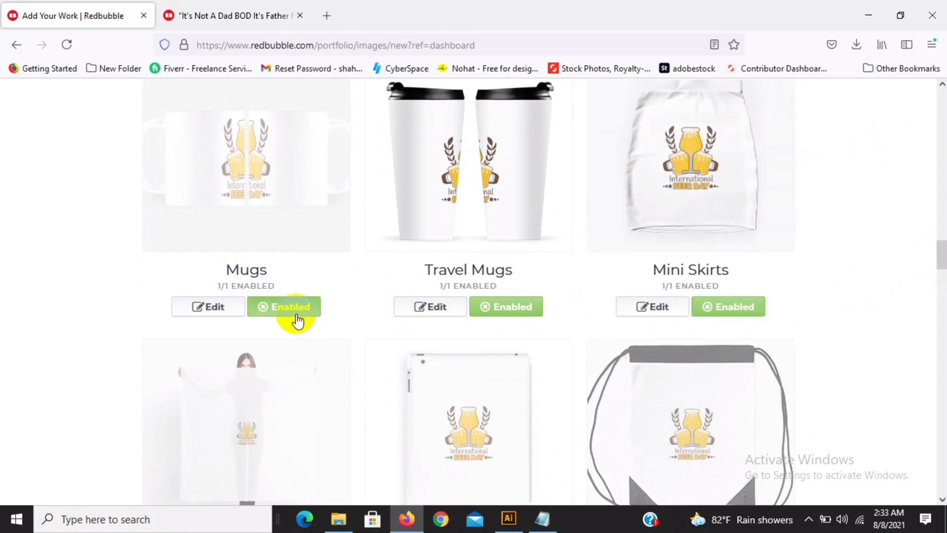
Edit the Mugs product and move the artwork into the right half of its print area, clear of the centre
{"action": "left_click", "coordinate": [221, 318]}
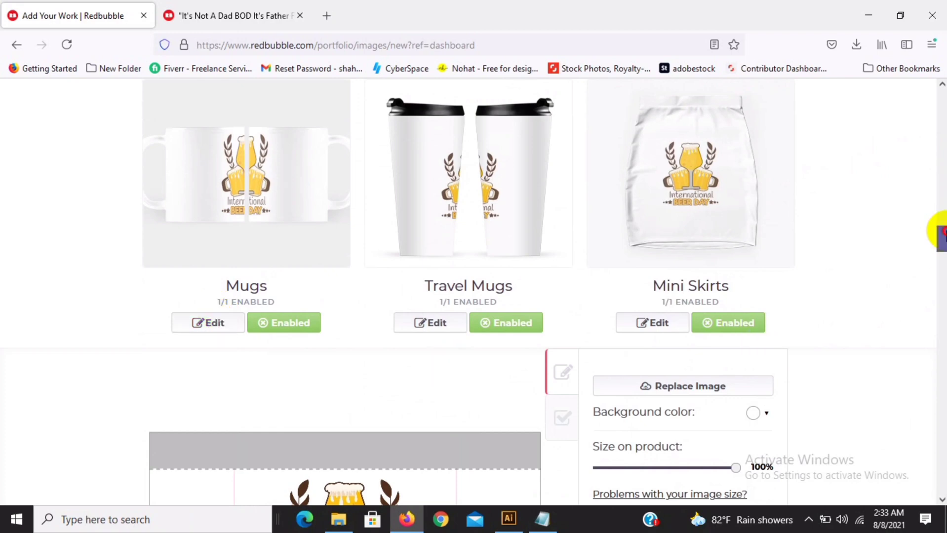
{"action": "scroll", "coordinate": [941, 233], "scroll_direction": "down", "scroll_amount": 2}
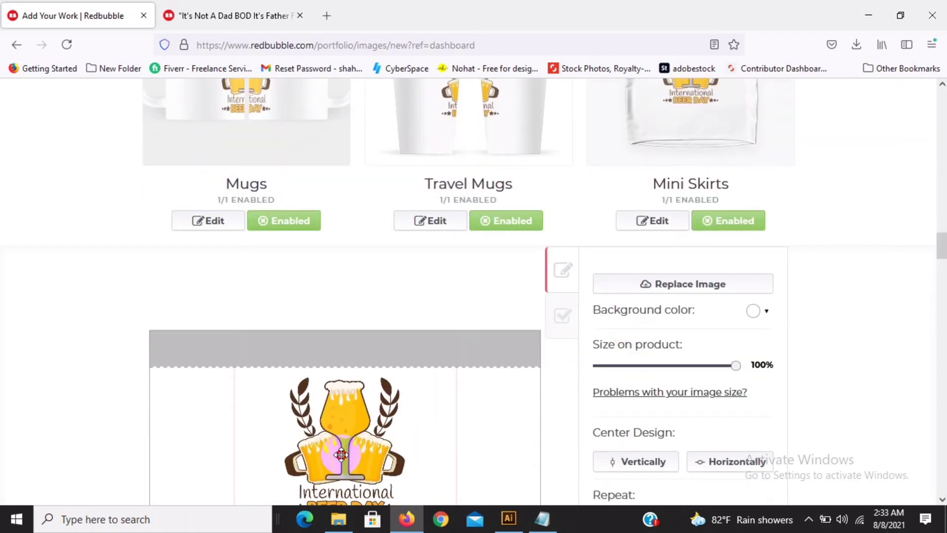
{"action": "left_click_drag", "start_coordinate": [341, 454], "coordinate": [411, 468]}
{"action": "left_click", "coordinate": [944, 88]}
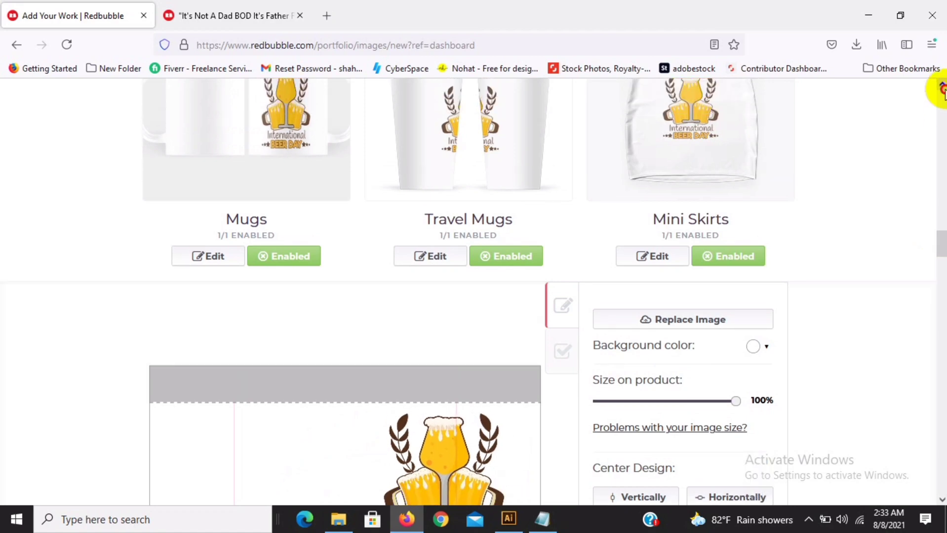
{"action": "left_click", "coordinate": [944, 88]}
{"action": "left_click", "coordinate": [943, 88]}
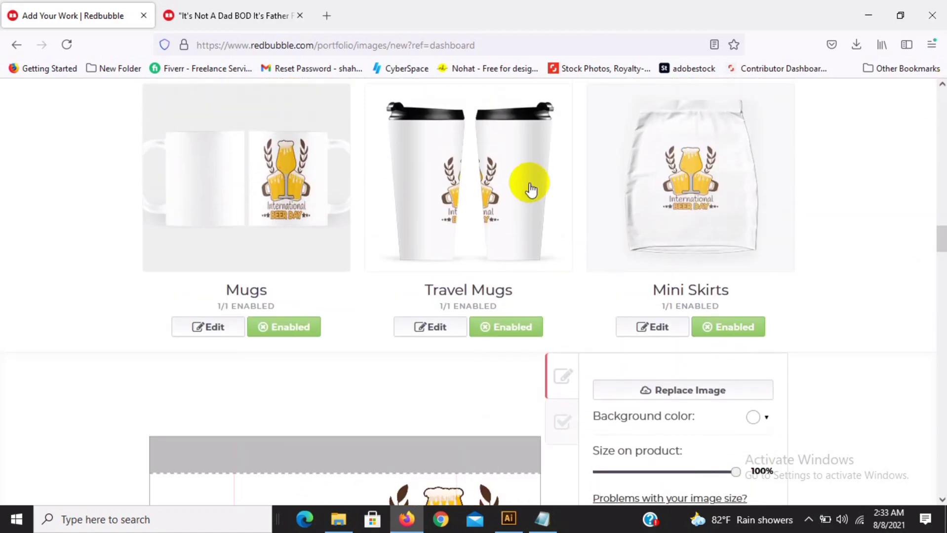
Edit the Travel Mugs product and move the artwork into the right half of its print area, slightly higher than centre
{"action": "left_click", "coordinate": [437, 329]}
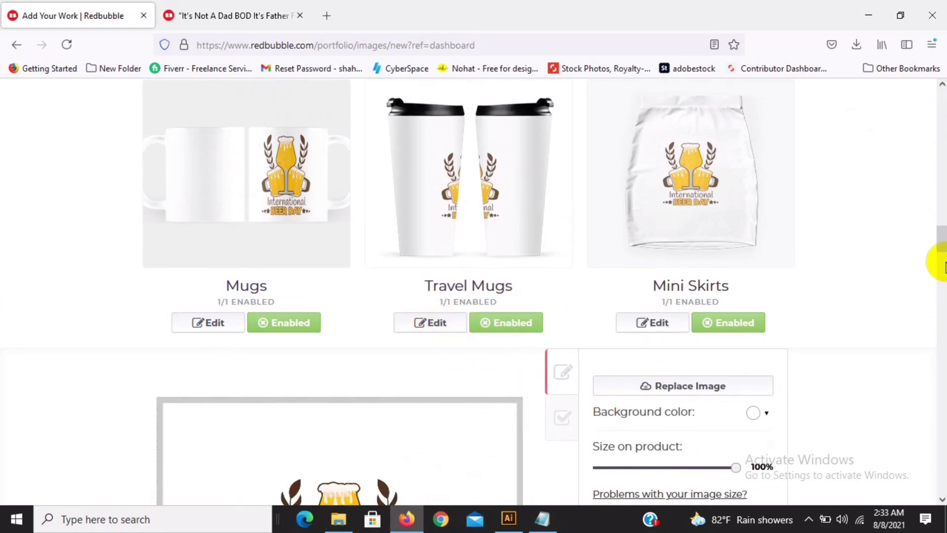
{"action": "left_click_drag", "start_coordinate": [941, 235], "coordinate": [943, 241]}
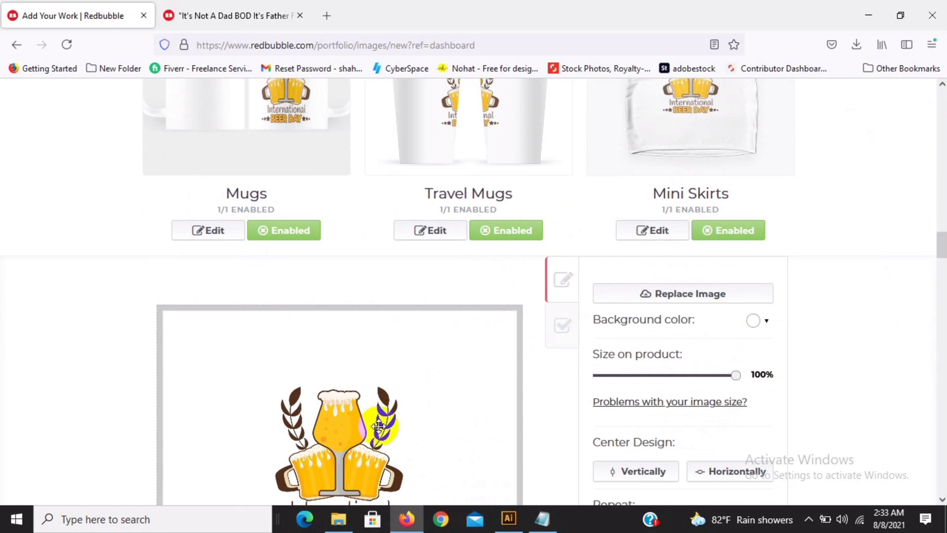
{"action": "left_click_drag", "start_coordinate": [328, 455], "coordinate": [418, 455]}
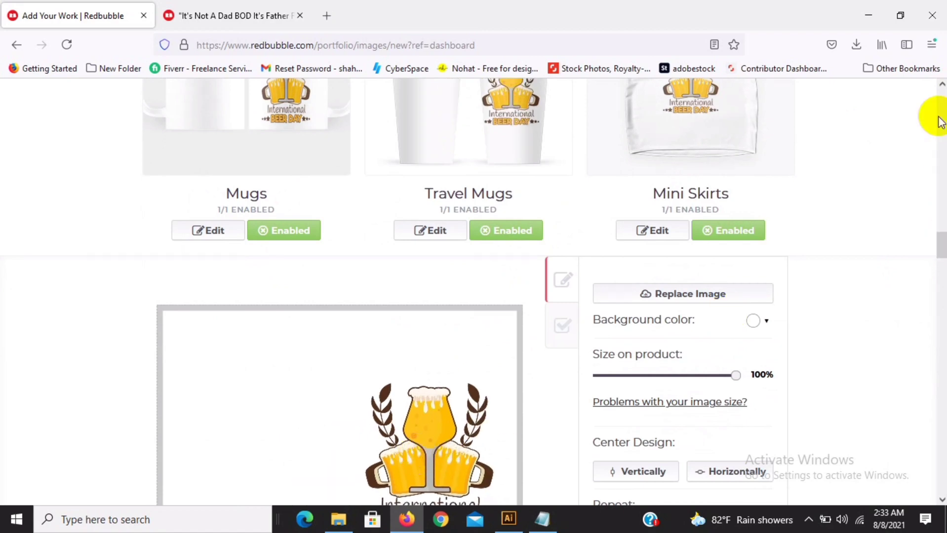
{"action": "left_click", "coordinate": [942, 86]}
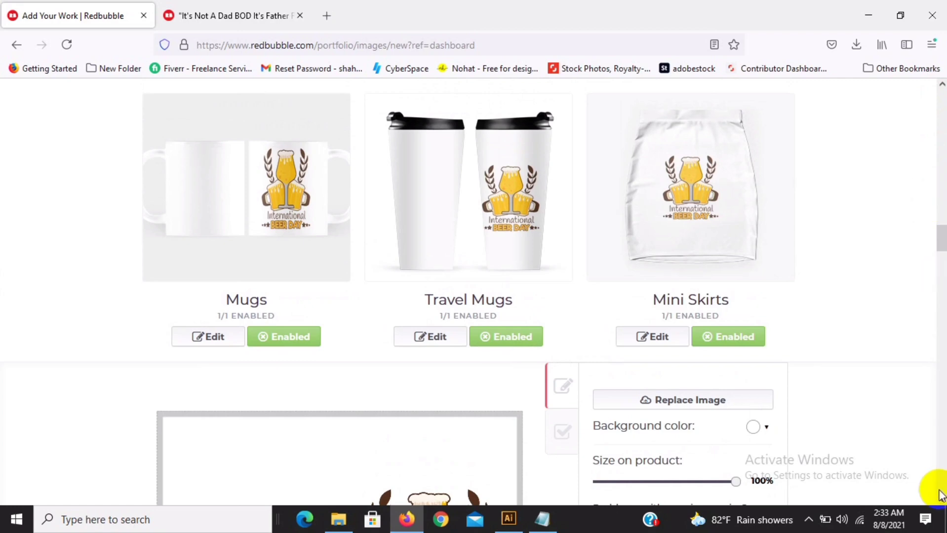
{"action": "scroll", "coordinate": [941, 496], "scroll_direction": "down", "scroll_amount": 3}
{"action": "left_click_drag", "start_coordinate": [417, 487], "coordinate": [416, 453]}
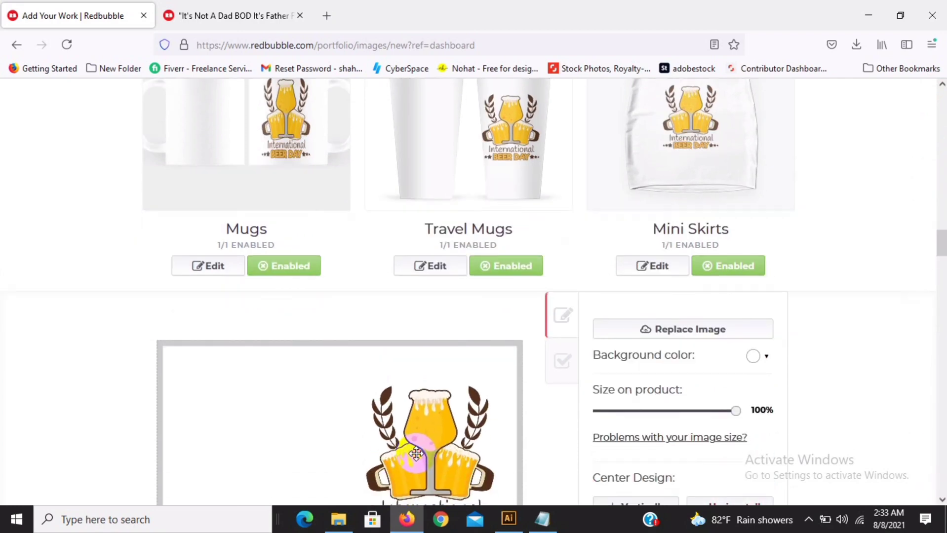
{"action": "left_click", "coordinate": [942, 91]}
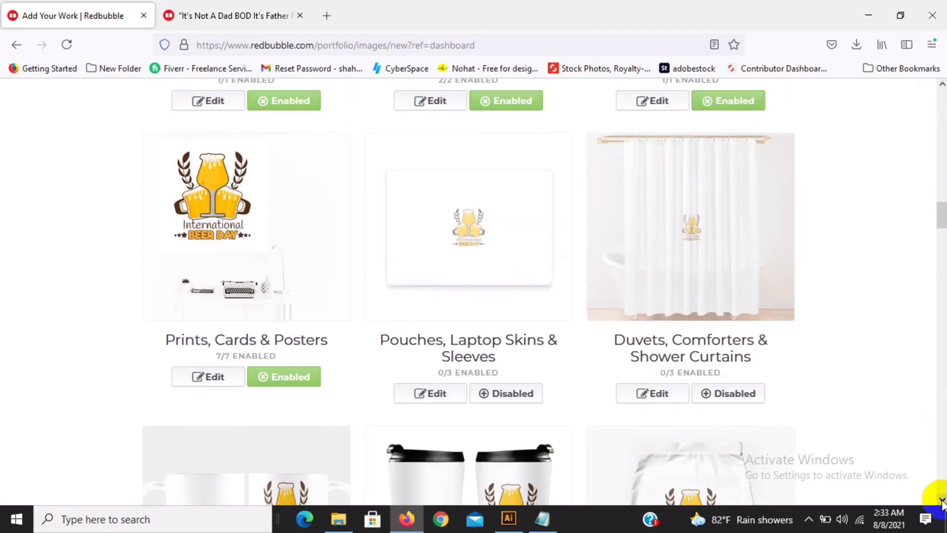
Enable the Acrylic Blocks & Coasters, Throw Blankets & Tapestries and Art Board Prints products for the design
{"action": "scroll", "coordinate": [942, 501], "scroll_direction": "down", "scroll_amount": 6}
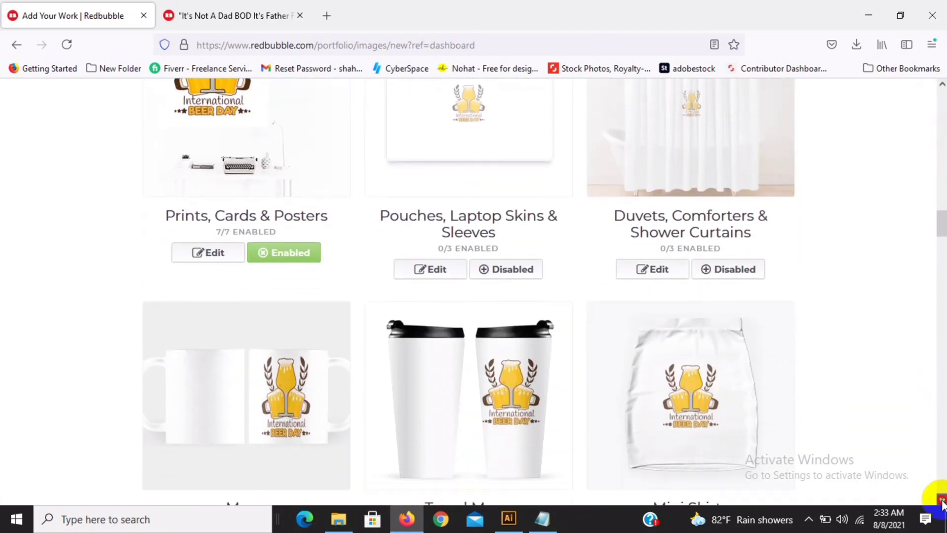
{"action": "scroll", "coordinate": [942, 502], "scroll_direction": "down", "scroll_amount": 7}
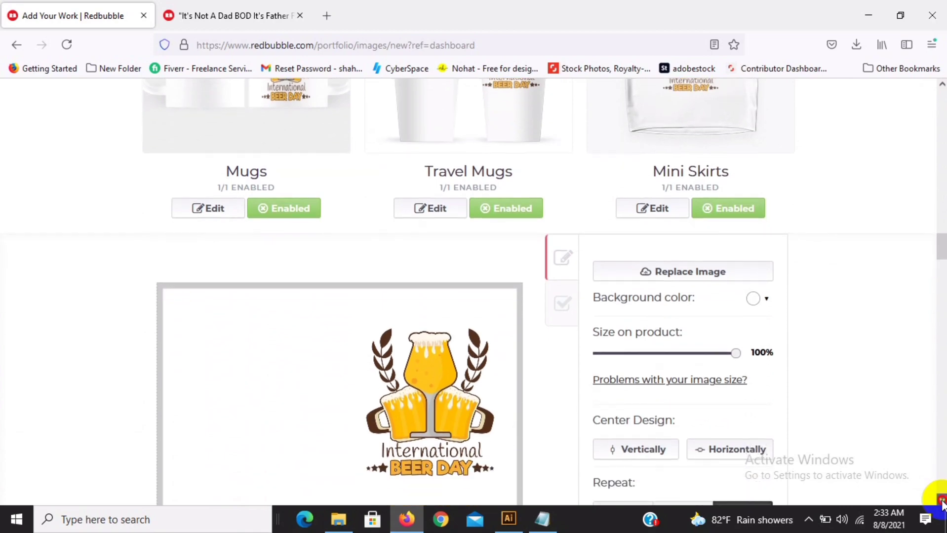
{"action": "scroll", "coordinate": [942, 501], "scroll_direction": "down", "scroll_amount": 1}
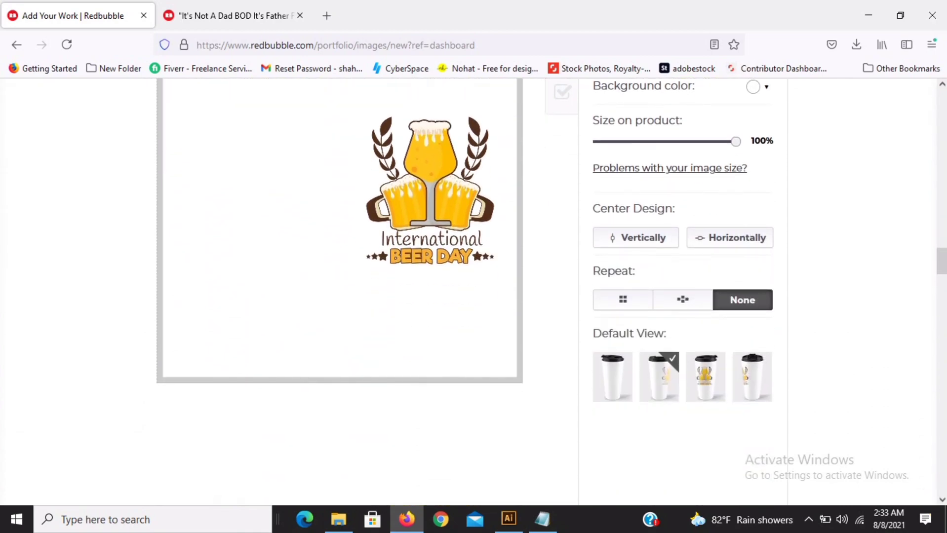
{"action": "left_click_drag", "start_coordinate": [942, 269], "coordinate": [942, 333]}
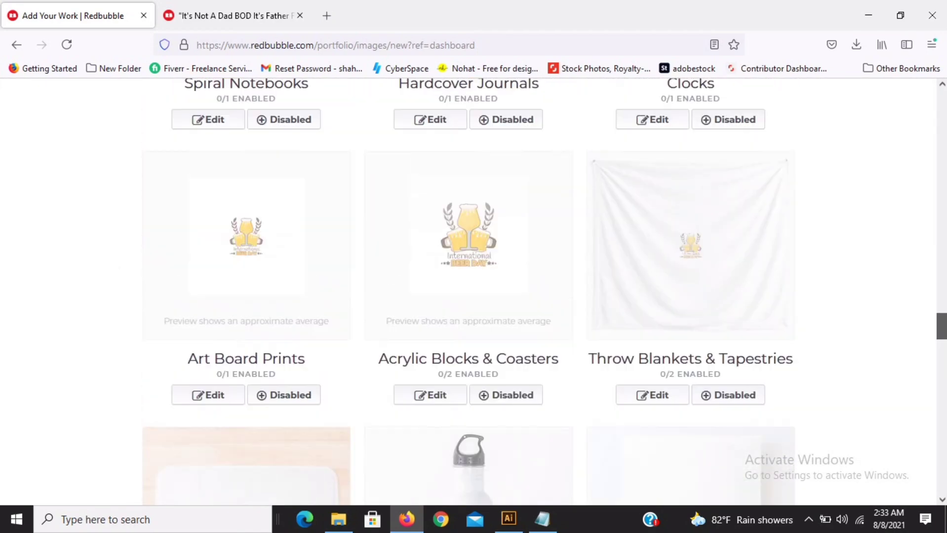
{"action": "left_click", "coordinate": [520, 406]}
{"action": "left_click", "coordinate": [729, 400]}
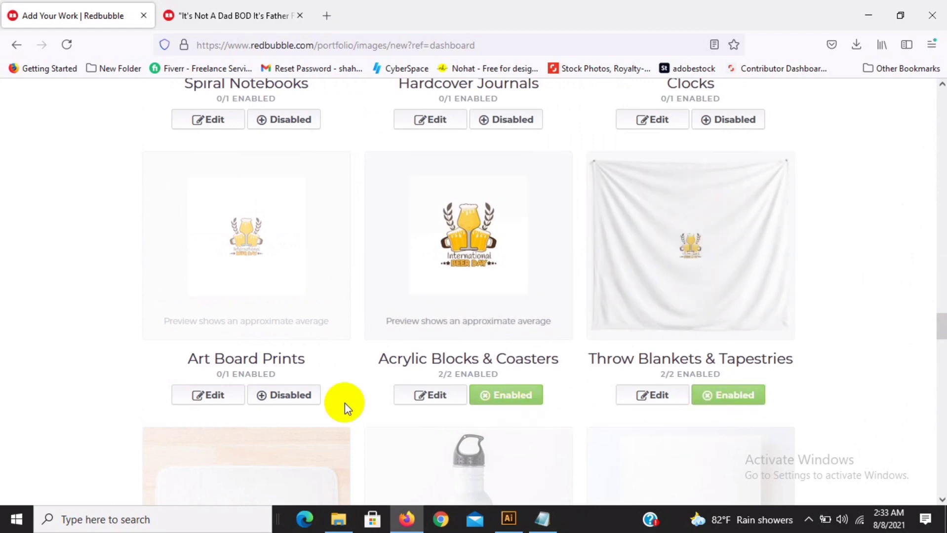
{"action": "left_click", "coordinate": [292, 398]}
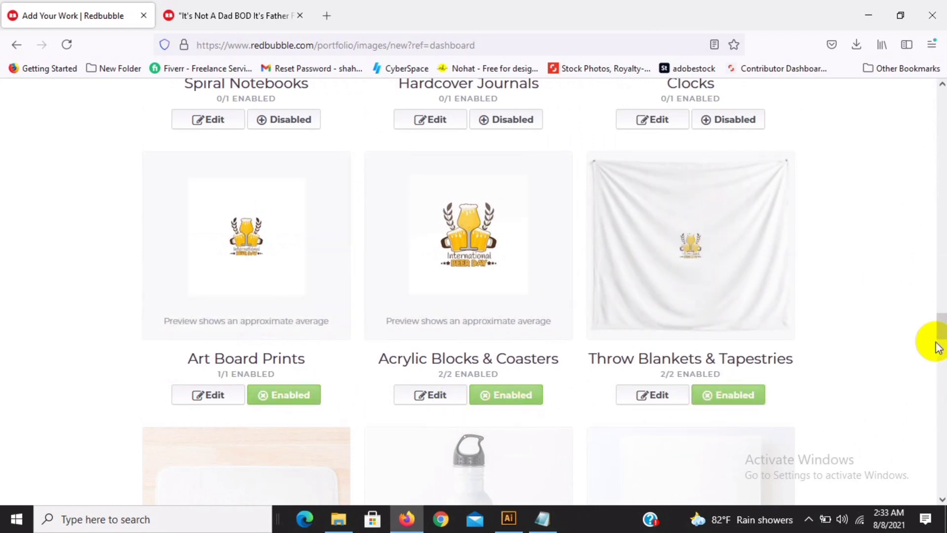
Enable the Clocks and Hardcover Journals products for the design
{"action": "scroll", "coordinate": [939, 347], "scroll_direction": "up", "scroll_amount": 7}
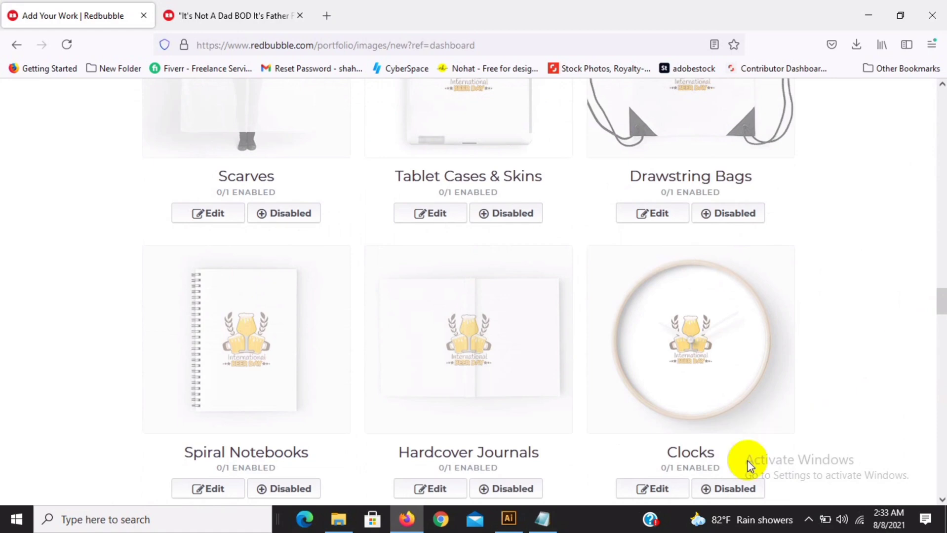
{"action": "left_click", "coordinate": [729, 489]}
{"action": "left_click", "coordinate": [515, 489]}
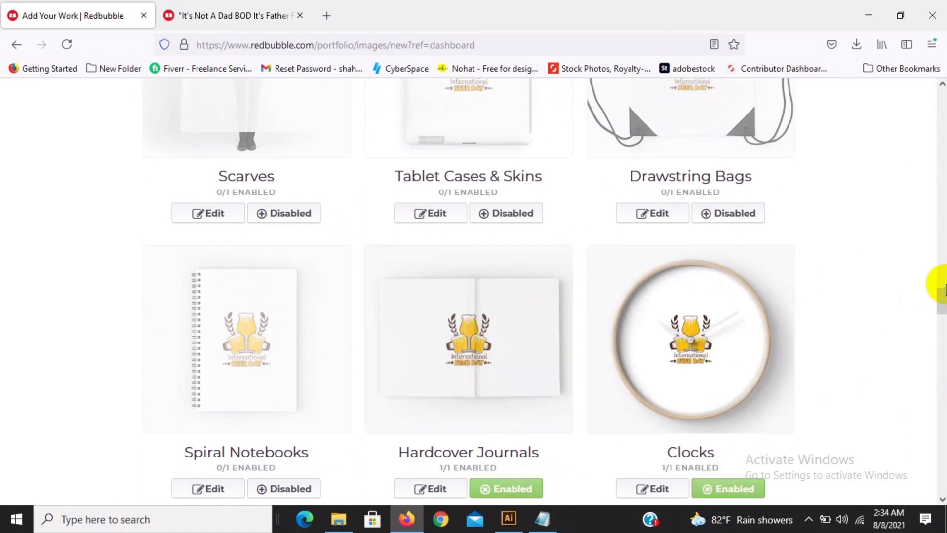
Edit the Hardcover Journals product and move the artwork off the spine onto the front cover, right of the spine lines
{"action": "left_click_drag", "start_coordinate": [943, 298], "coordinate": [943, 311]}
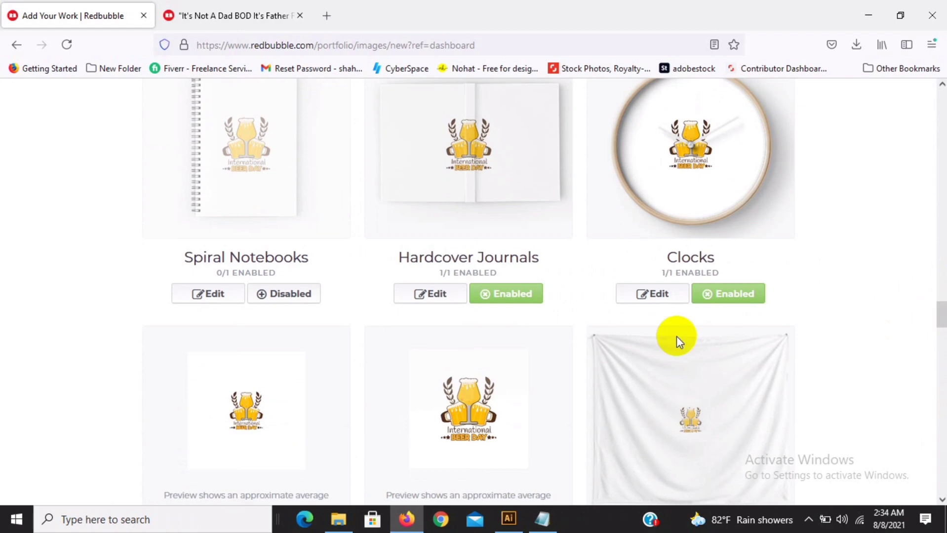
{"action": "left_click", "coordinate": [444, 299]}
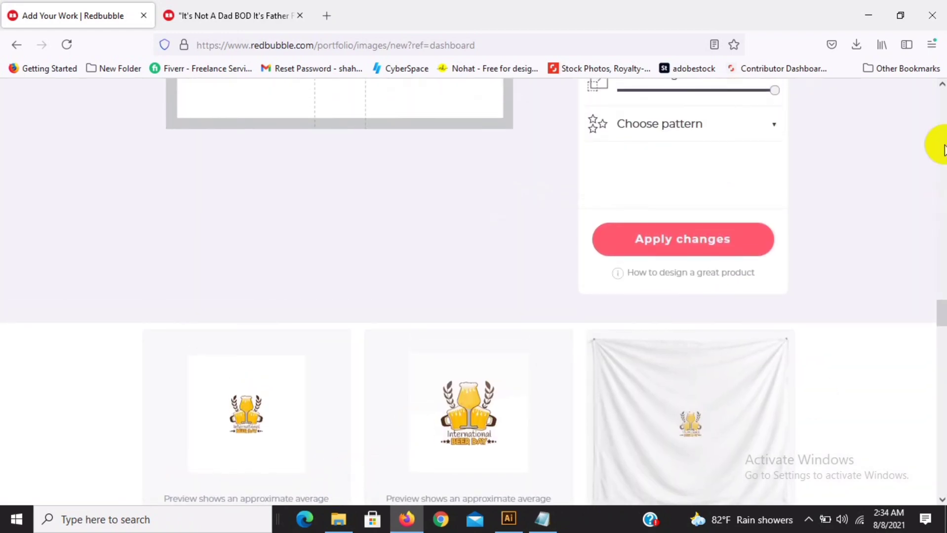
{"action": "left_click", "coordinate": [942, 85]}
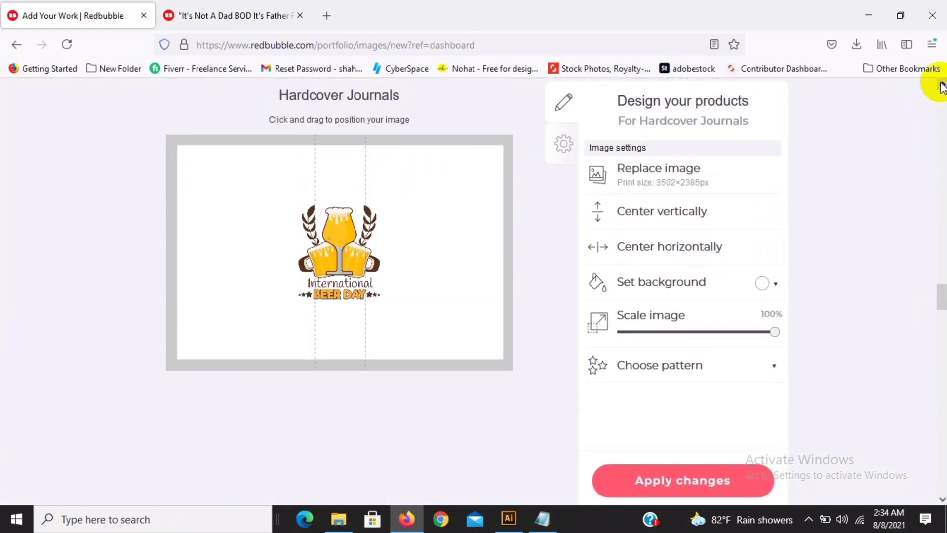
{"action": "left_click_drag", "start_coordinate": [316, 282], "coordinate": [393, 289]}
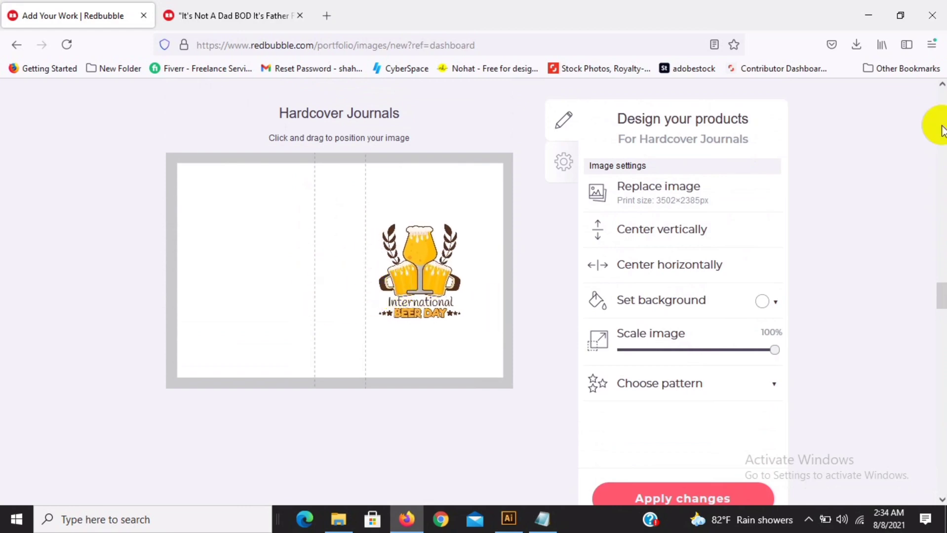
{"action": "left_click", "coordinate": [941, 88]}
{"action": "left_click", "coordinate": [942, 88]}
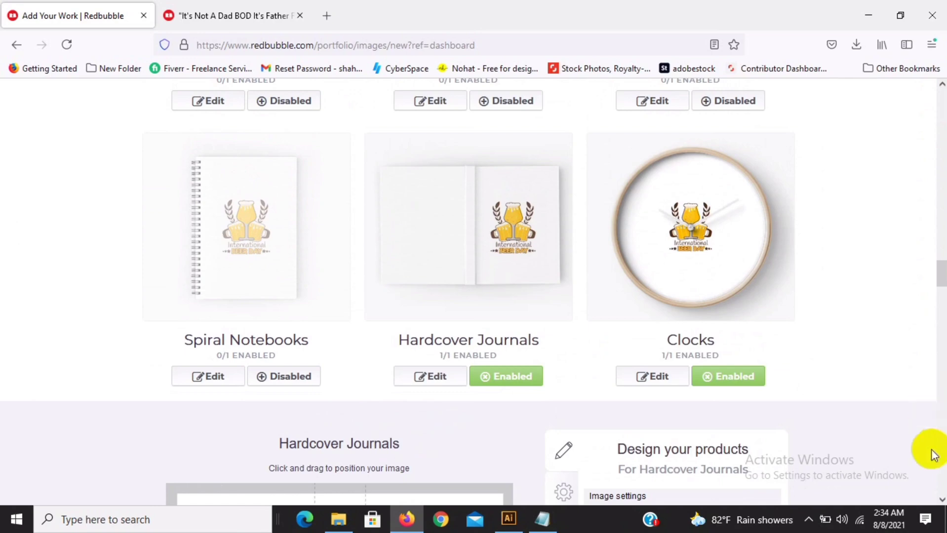
Enable the Masks and Cotton Tote Bags products for the design
{"action": "left_click", "coordinate": [942, 499]}
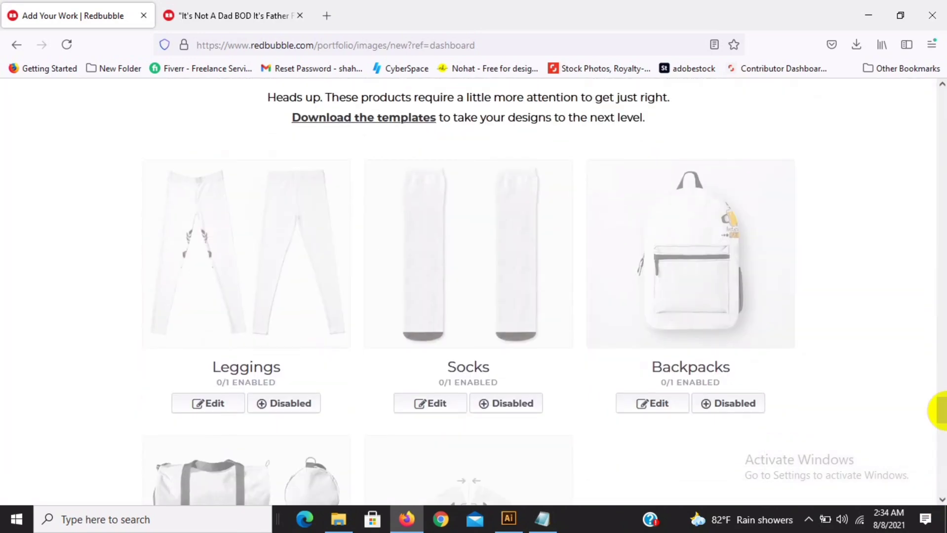
{"action": "left_click_drag", "start_coordinate": [940, 411], "coordinate": [937, 360]}
{"action": "left_click", "coordinate": [749, 389]}
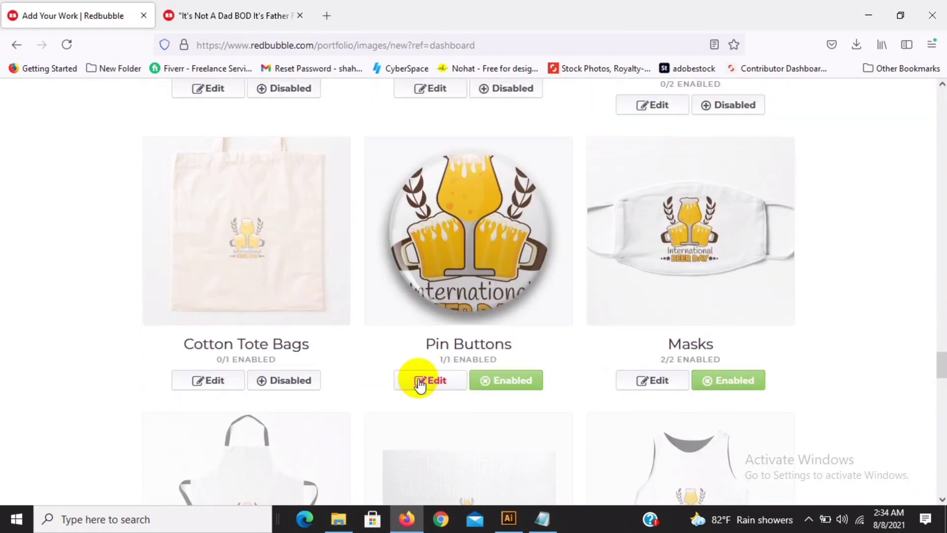
{"action": "left_click", "coordinate": [289, 390]}
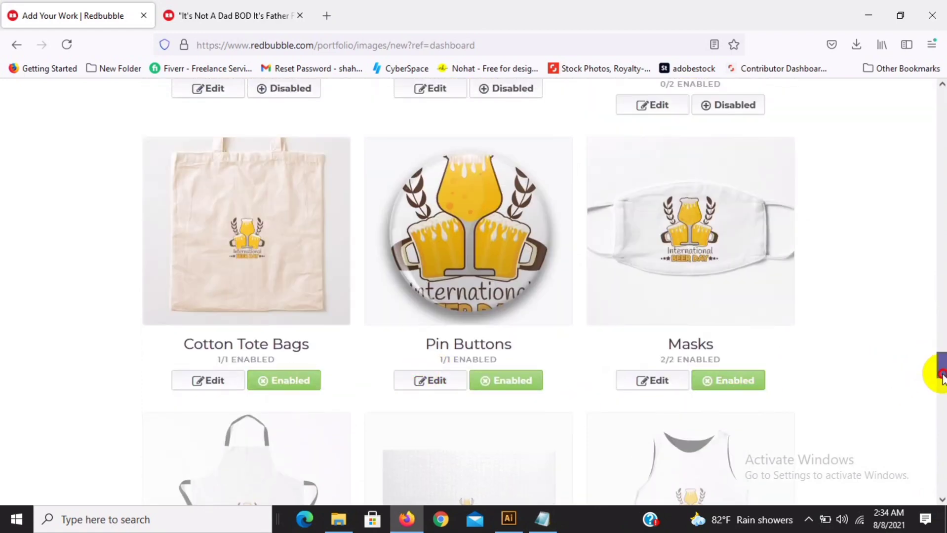
Enable the Aprons and Sleeveless Tops products, leaving the advanced products disabled, and go to the mature-content and rights settings
{"action": "left_click_drag", "start_coordinate": [942, 371], "coordinate": [940, 397]}
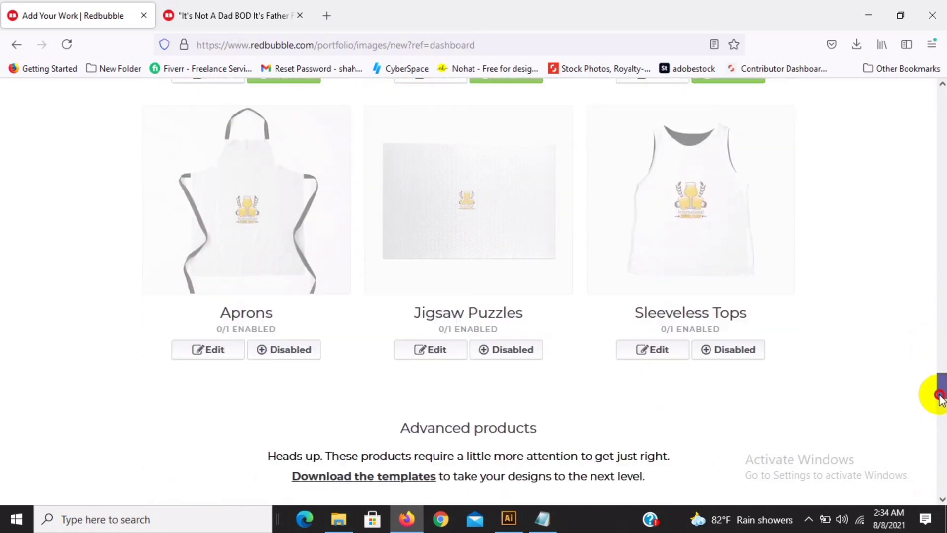
{"action": "left_click", "coordinate": [288, 354]}
{"action": "left_click", "coordinate": [751, 360]}
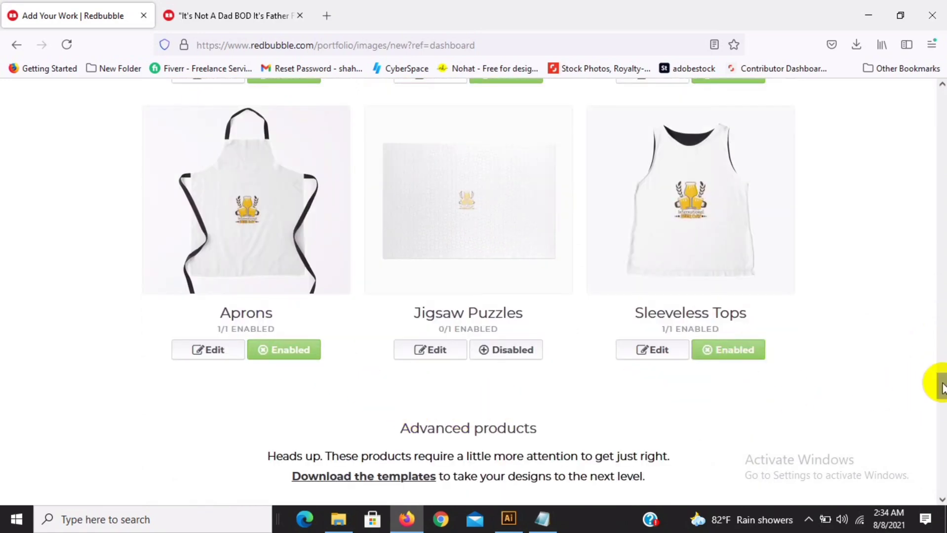
{"action": "left_click_drag", "start_coordinate": [943, 392], "coordinate": [942, 462]}
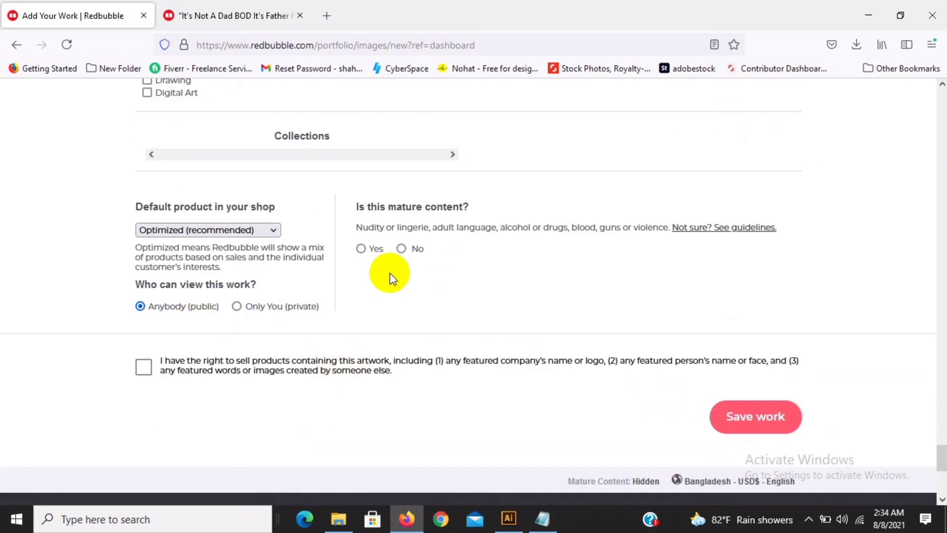
Mark the work as not mature content and declare the right to sell products containing the artwork
{"action": "left_click", "coordinate": [401, 250]}
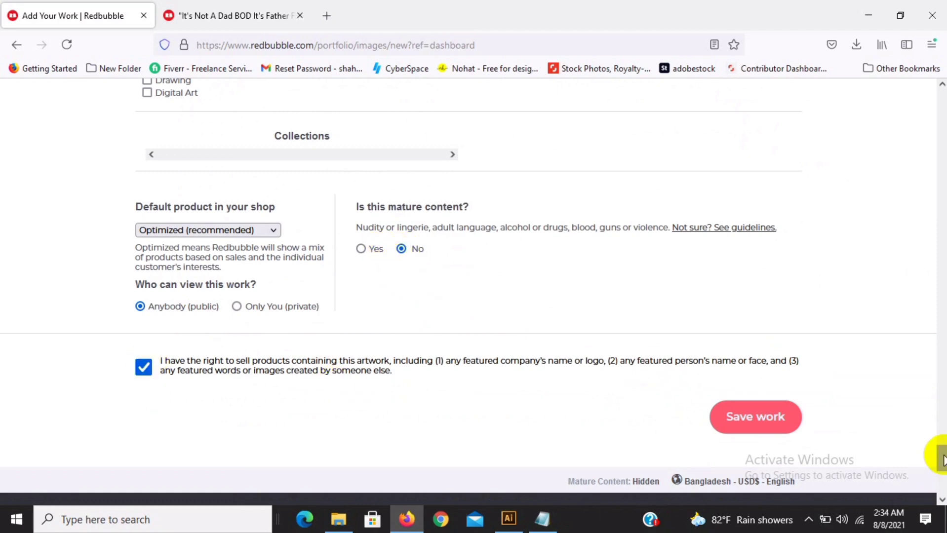
Set the work's media types to Photography and Drawing
{"action": "scroll", "coordinate": [938, 447], "scroll_direction": "up", "scroll_amount": 4}
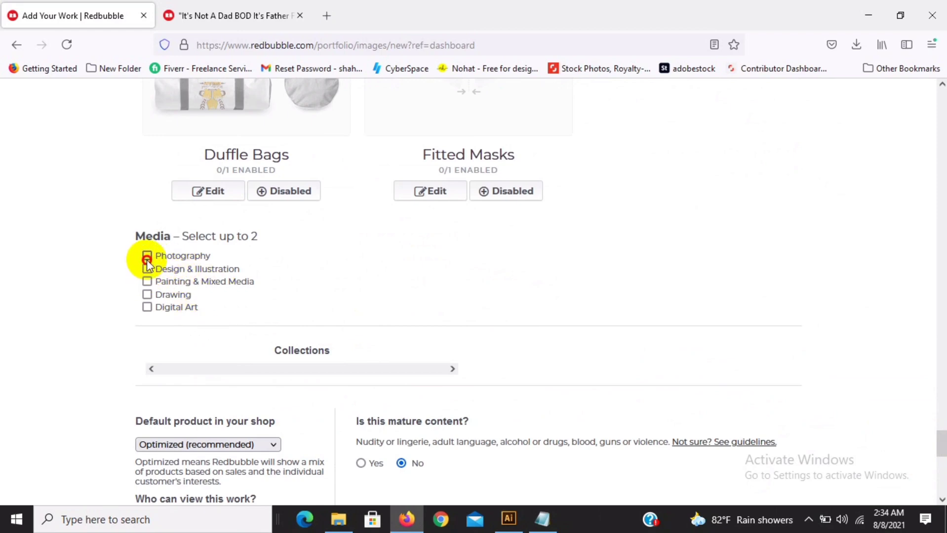
{"action": "left_click", "coordinate": [148, 295]}
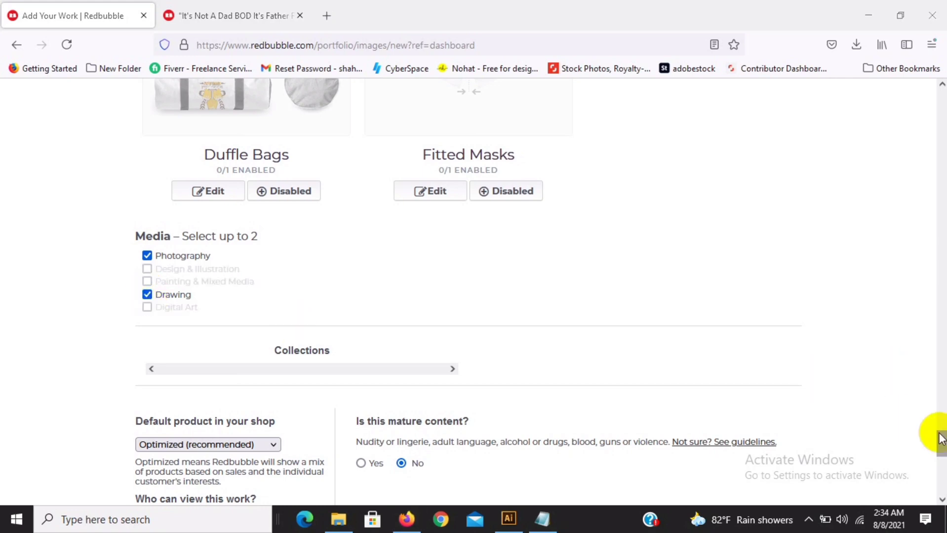
Save the work and follow its processing on the Add new work page until the upload completes
{"action": "left_click_drag", "start_coordinate": [942, 436], "coordinate": [942, 461]}
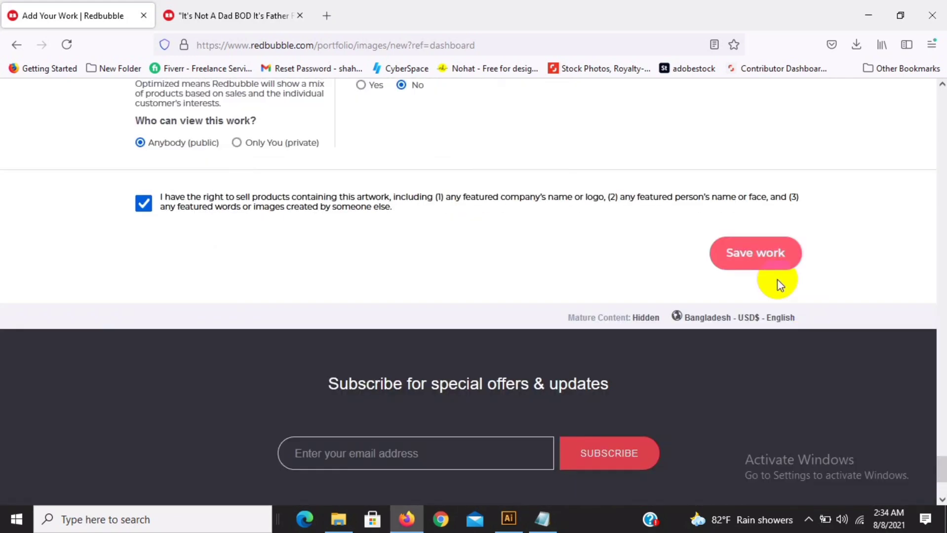
{"action": "left_click", "coordinate": [767, 265]}
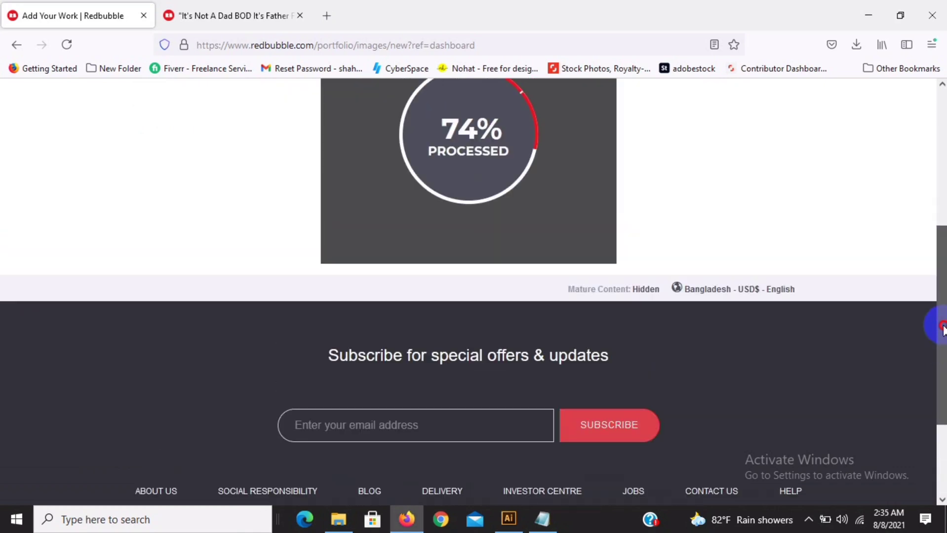
{"action": "left_click_drag", "start_coordinate": [942, 329], "coordinate": [940, 261]}
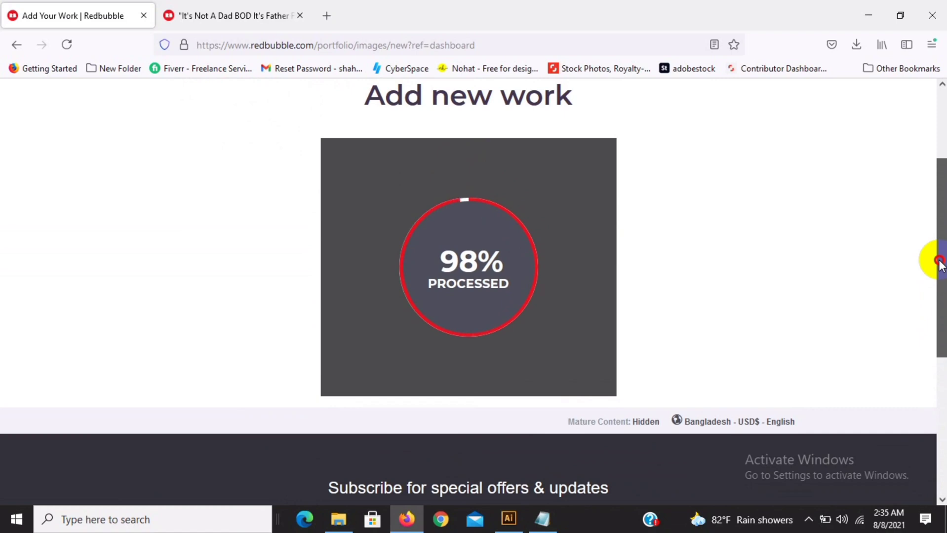
{"action": "mouse_move", "coordinate": [940, 261]}
{"action": "left_mouse_down"}
{"action": "mouse_move", "coordinate": [935, 182]}
{"action": "mouse_move", "coordinate": [933, 238]}
{"action": "mouse_move", "coordinate": [945, 257]}
{"action": "left_mouse_up"}
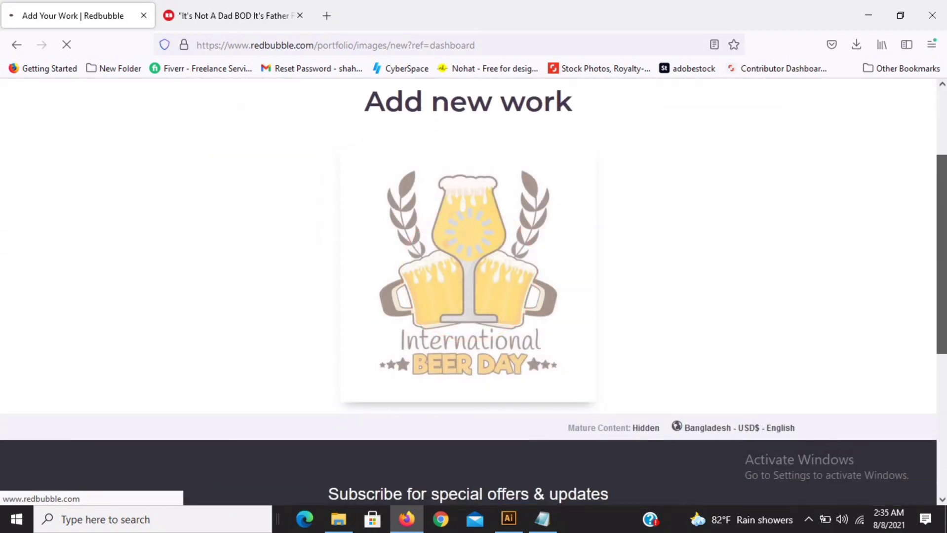
{"action": "left_click_drag", "start_coordinate": [944, 257], "coordinate": [944, 219]}
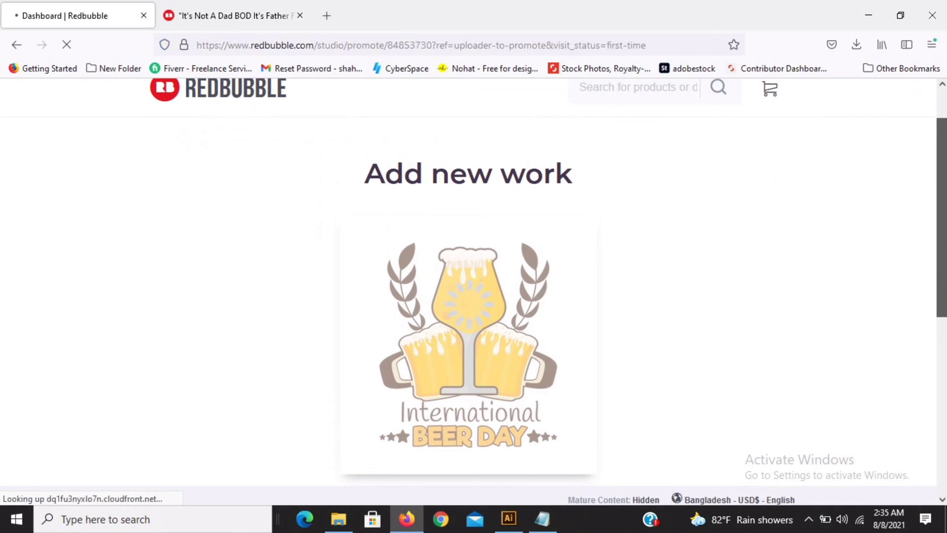